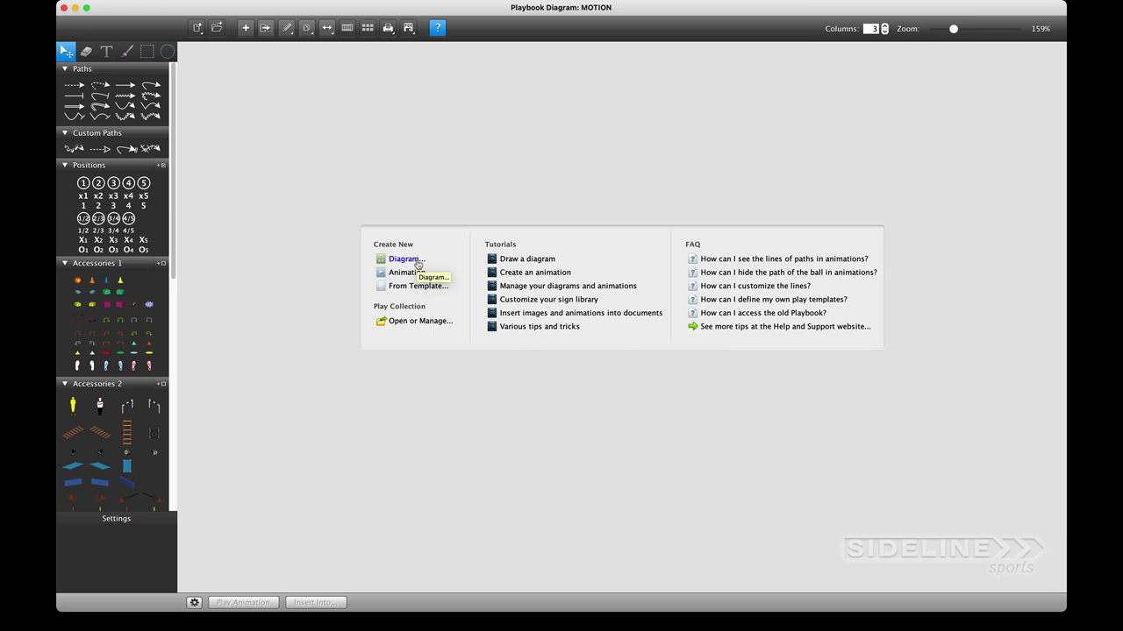
Open the Play Collection window listing folders such as DRILLS, BASKETBALL TACTICAL and TEMPLATES
{"action": "left_click", "coordinate": [197, 28]}
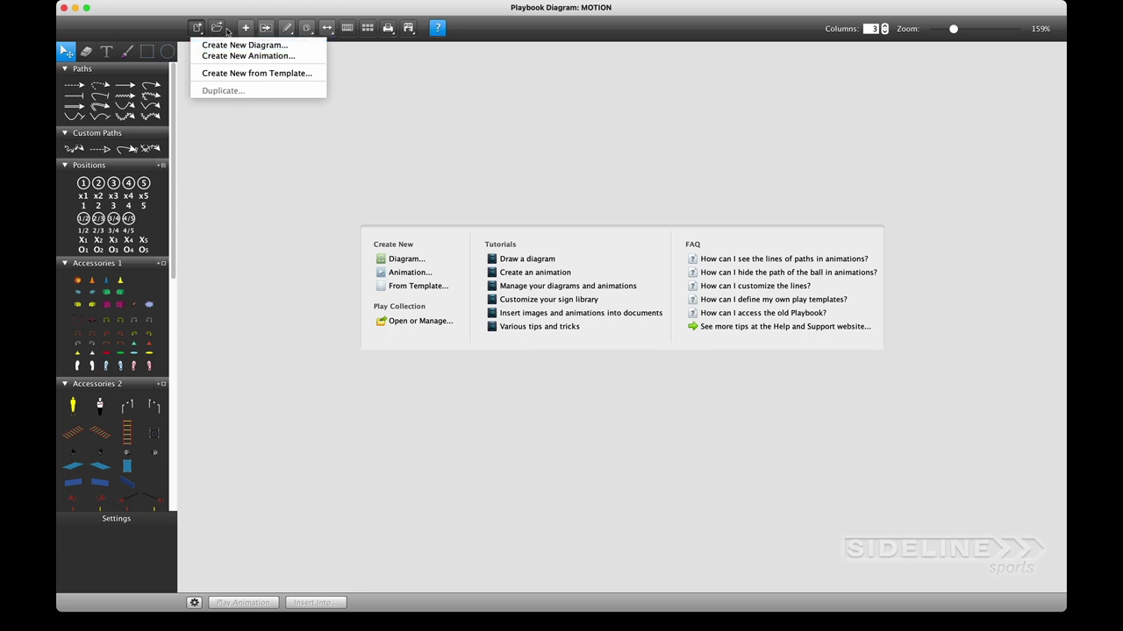
{"action": "left_click", "coordinate": [224, 31]}
{"action": "left_click", "coordinate": [223, 30]}
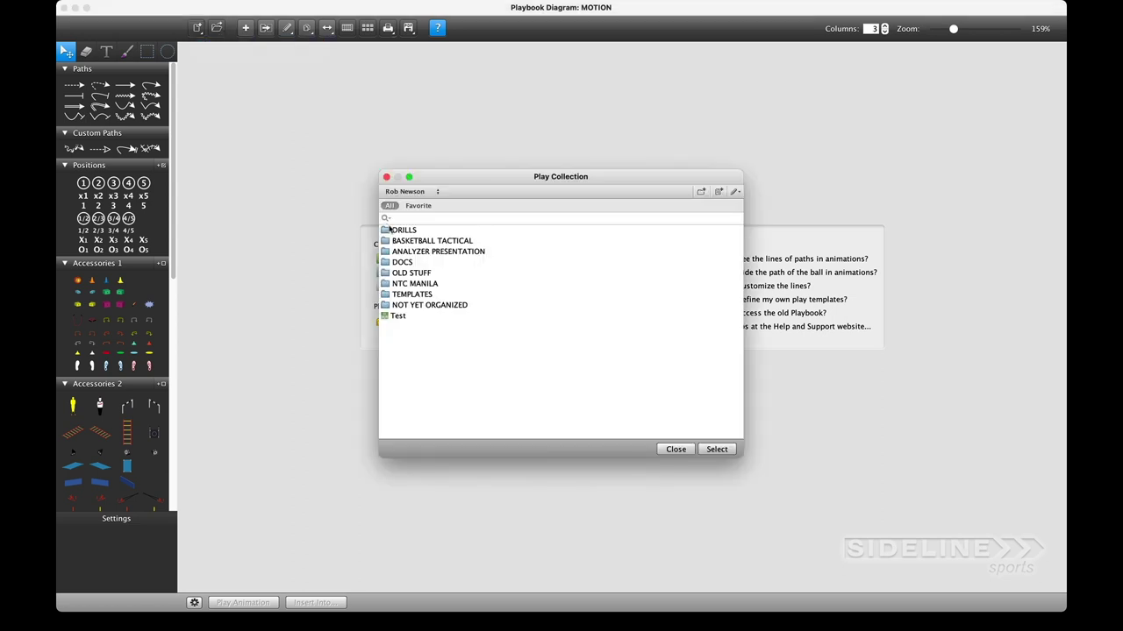
Expand the DRILLS and BASKETBALL TACTICAL folders, then close the Play Collection
{"action": "double_click", "coordinate": [390, 229]}
{"action": "left_click", "coordinate": [389, 316]}
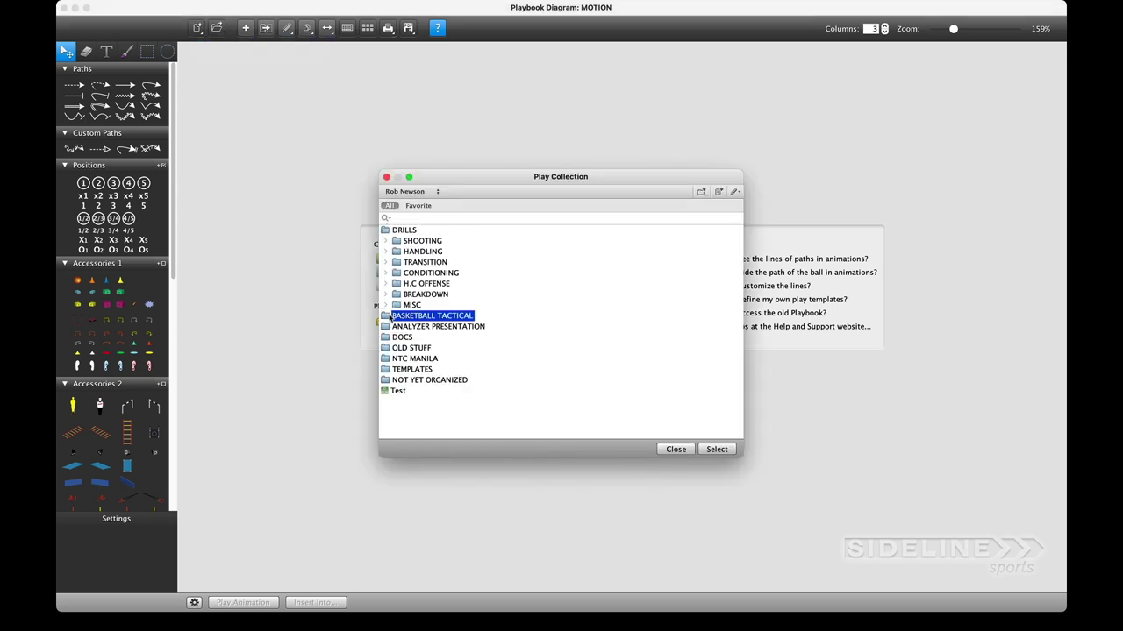
{"action": "left_click", "coordinate": [387, 317]}
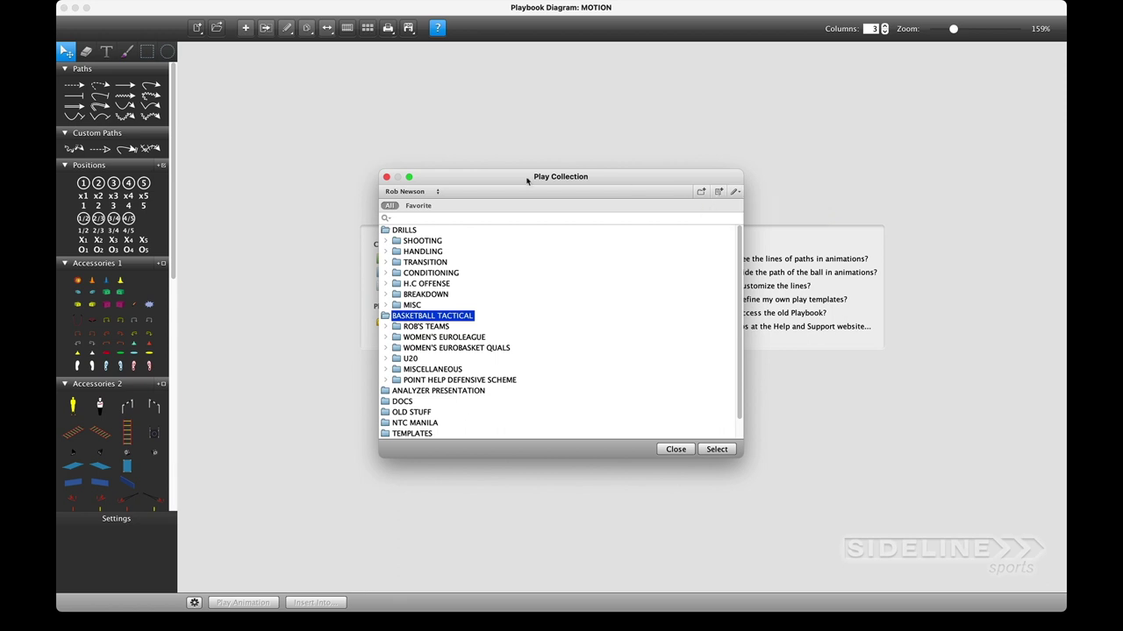
{"action": "left_click", "coordinate": [386, 176]}
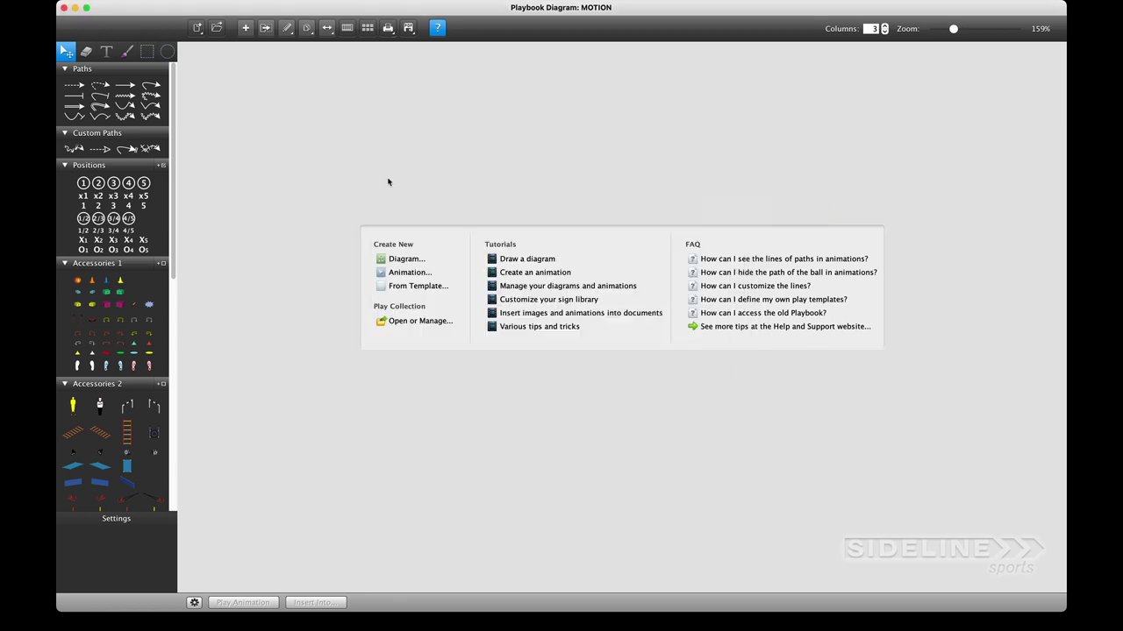
Create a new diagram named MOTION and bring up the Select Image court-background dialog
{"action": "left_click", "coordinate": [403, 258]}
{"action": "type", "text": "MOTION"}
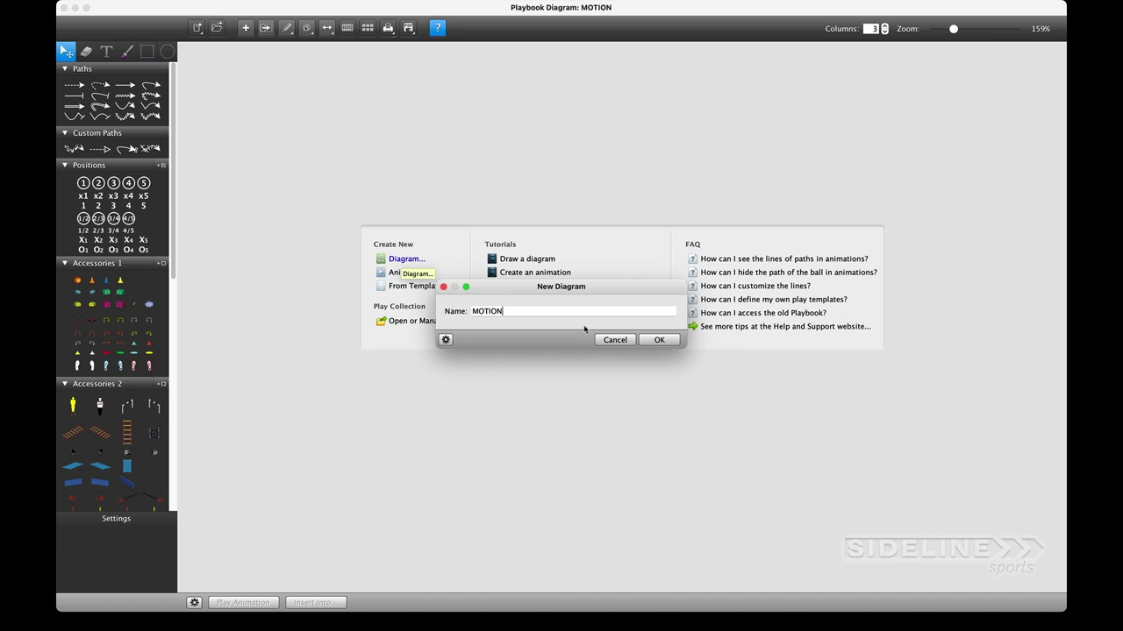
{"action": "left_click", "coordinate": [658, 339]}
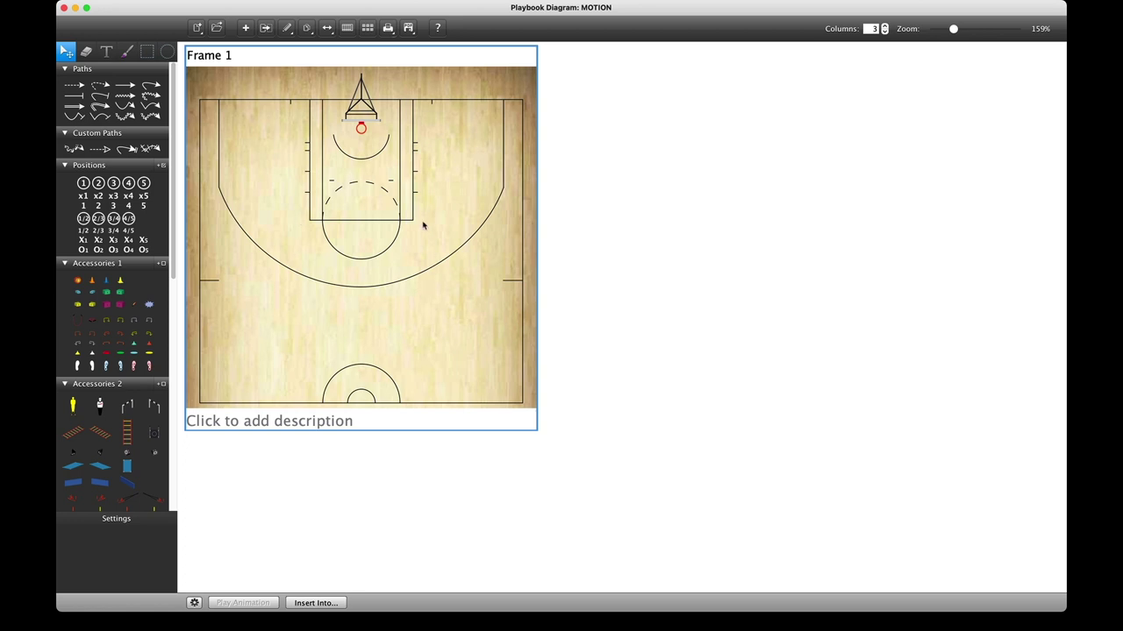
{"action": "left_click", "coordinate": [347, 28]}
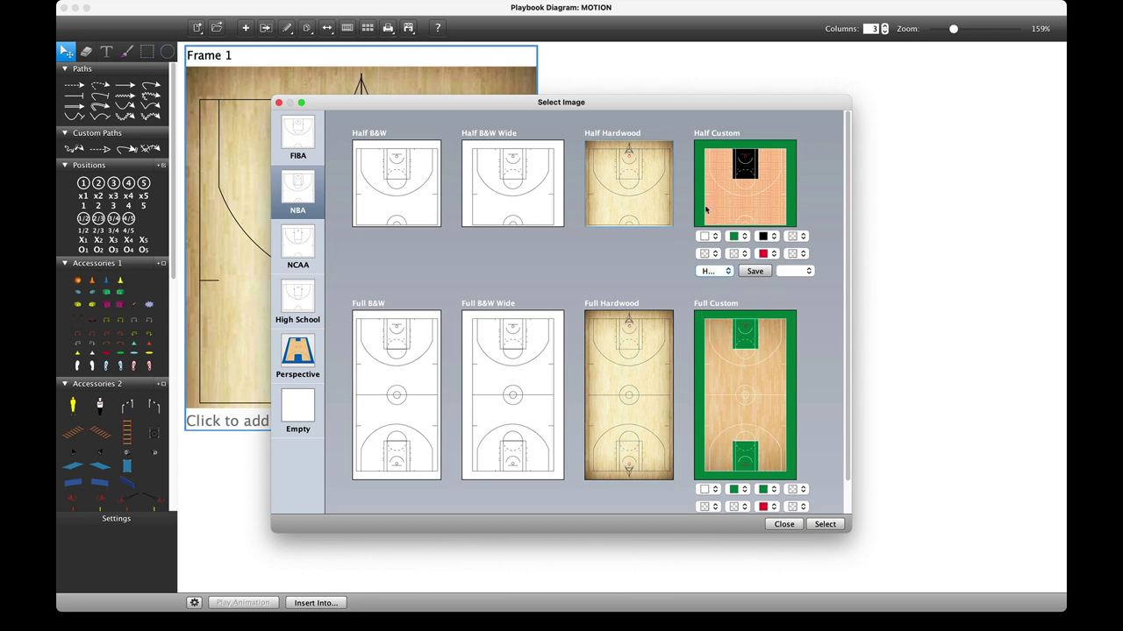
Try Lakers colours and a black border on Half Custom, then apply Half Hardwood to Frame 1
{"action": "left_click", "coordinate": [805, 271]}
{"action": "left_click", "coordinate": [802, 404]}
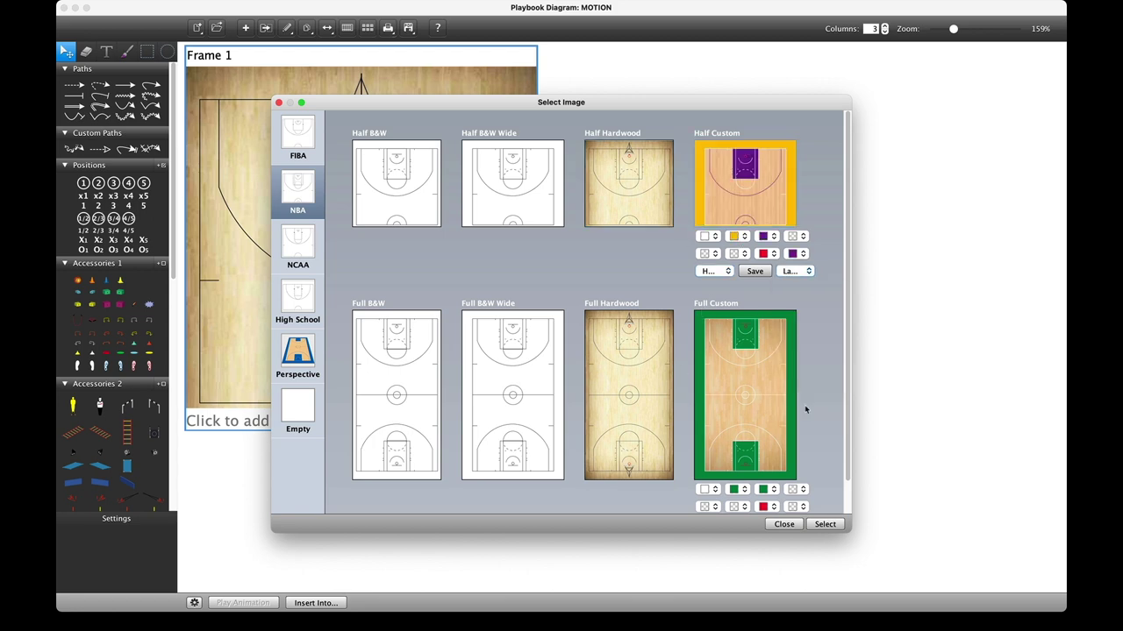
{"action": "left_click", "coordinate": [744, 237]}
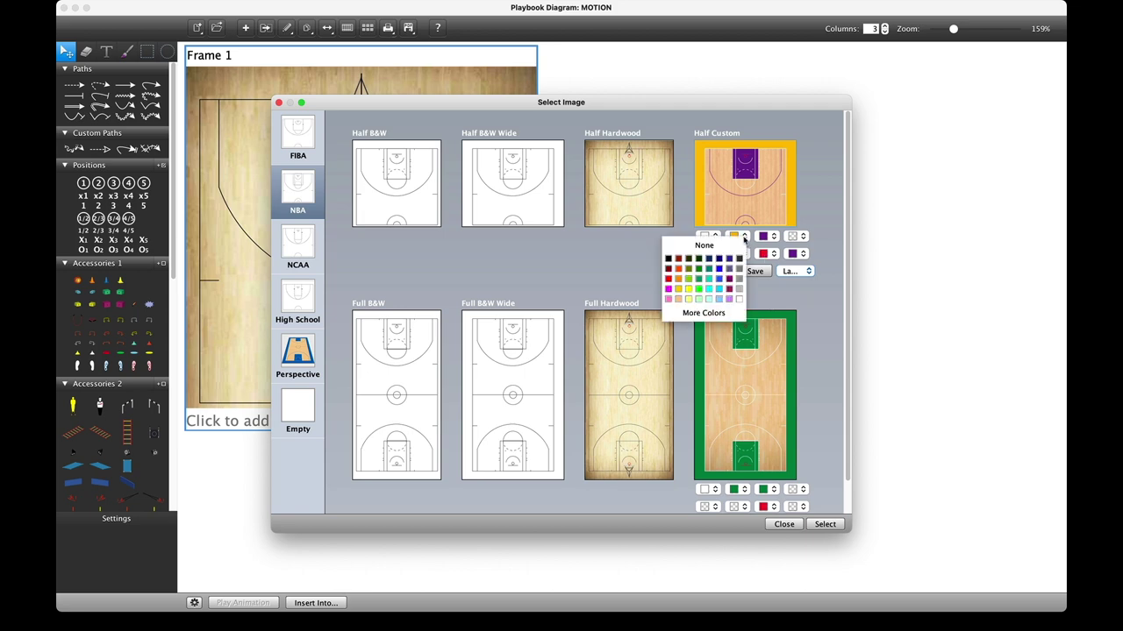
{"action": "left_click", "coordinate": [669, 258]}
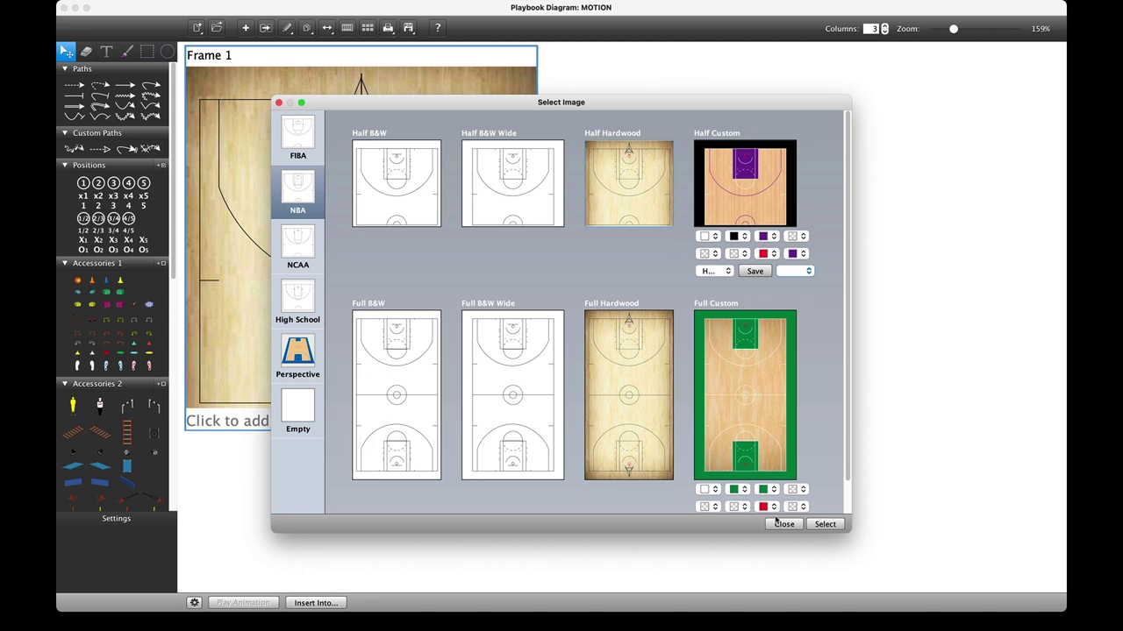
{"action": "left_click", "coordinate": [830, 526]}
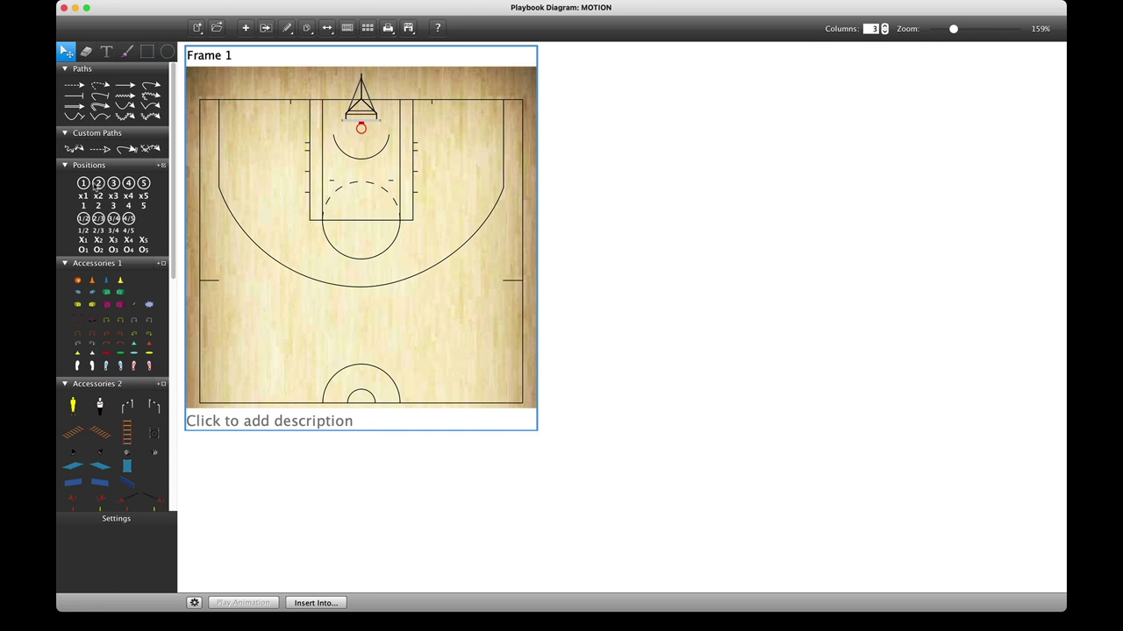
Place circled players 1 to 4 around the three-point arc, with 2 and 4 on the wings
{"action": "left_click", "coordinate": [83, 183]}
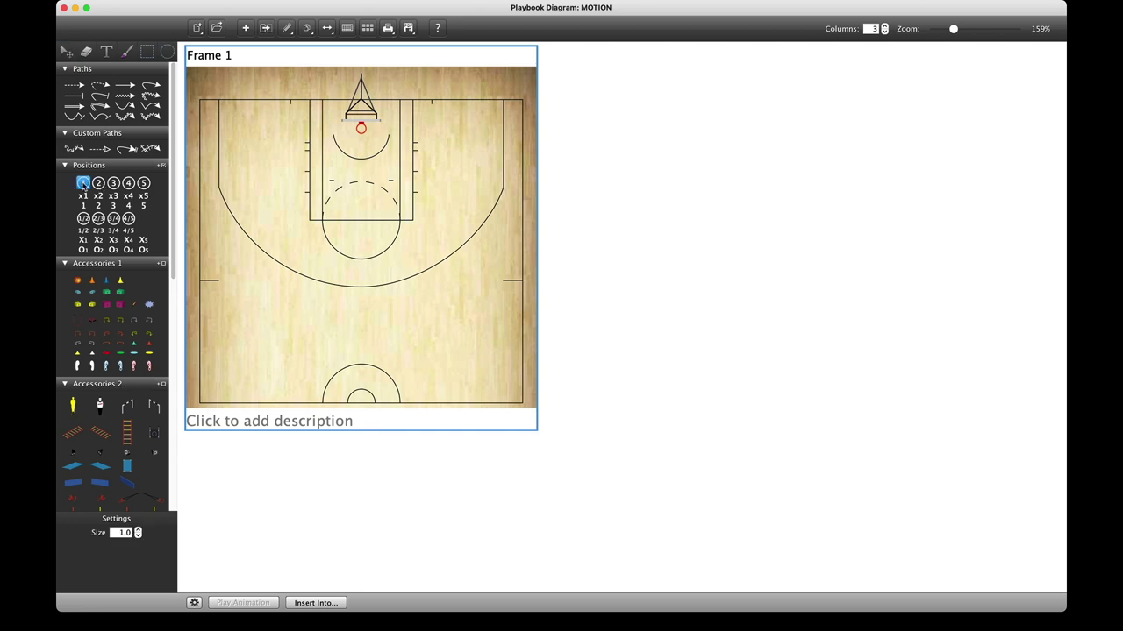
{"action": "left_click", "coordinate": [443, 277]}
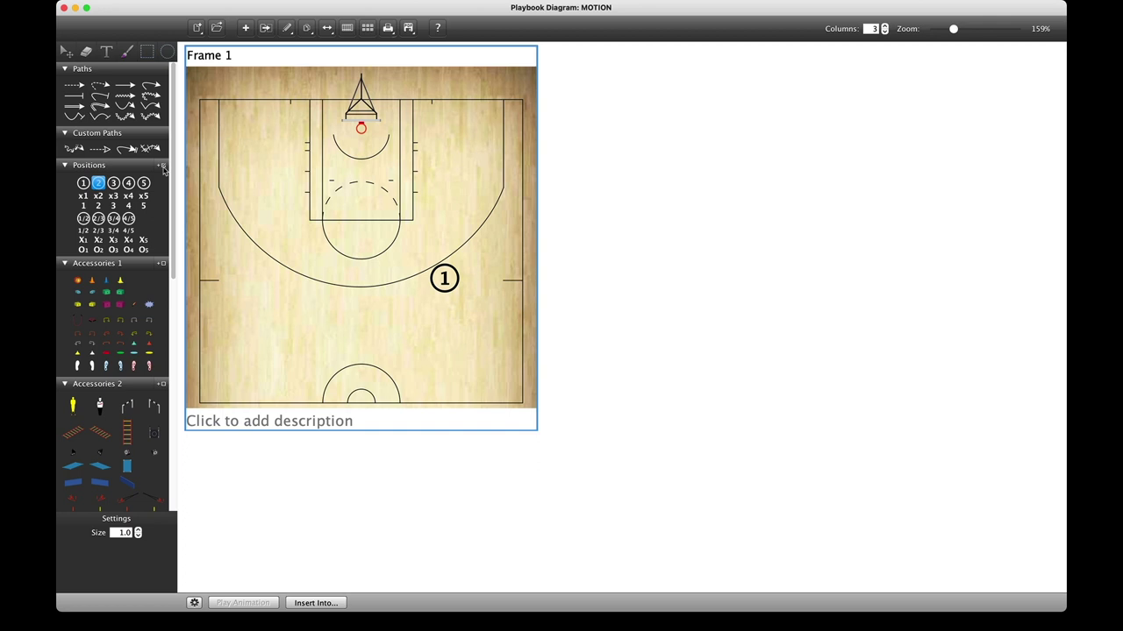
{"action": "left_click", "coordinate": [504, 211]}
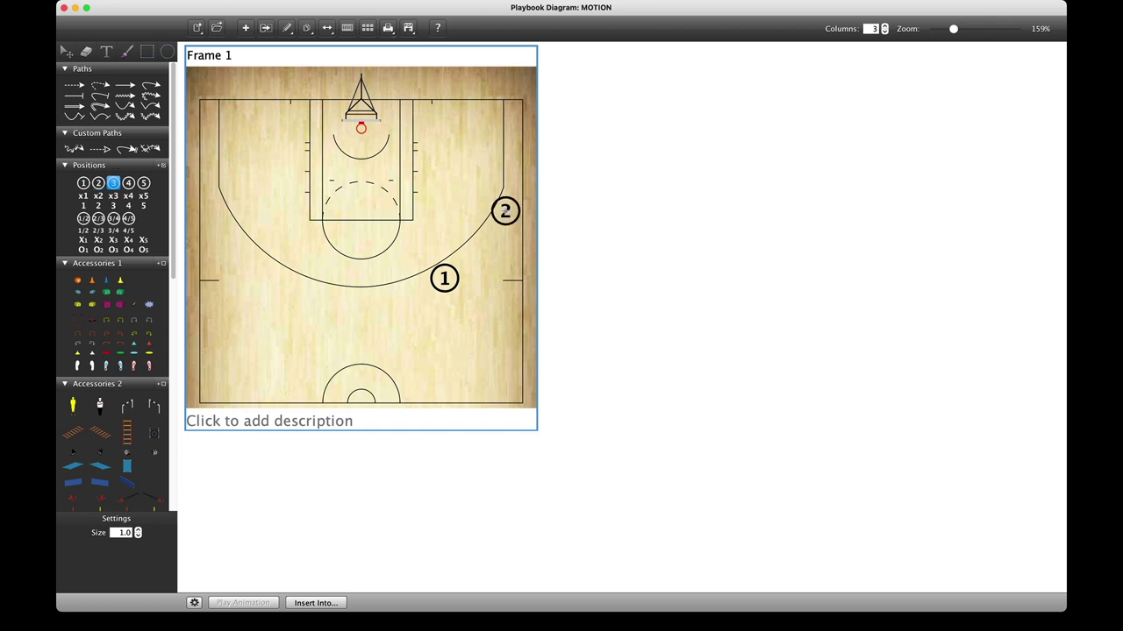
{"action": "left_click", "coordinate": [273, 284]}
{"action": "left_click", "coordinate": [217, 202]}
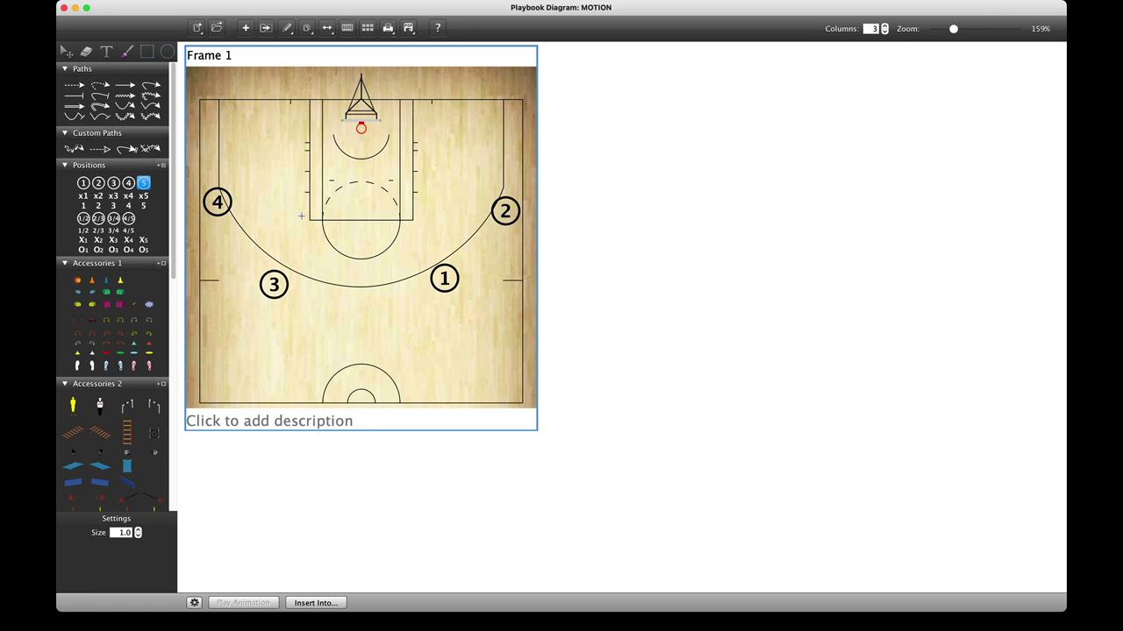
{"action": "key", "text": "e"}
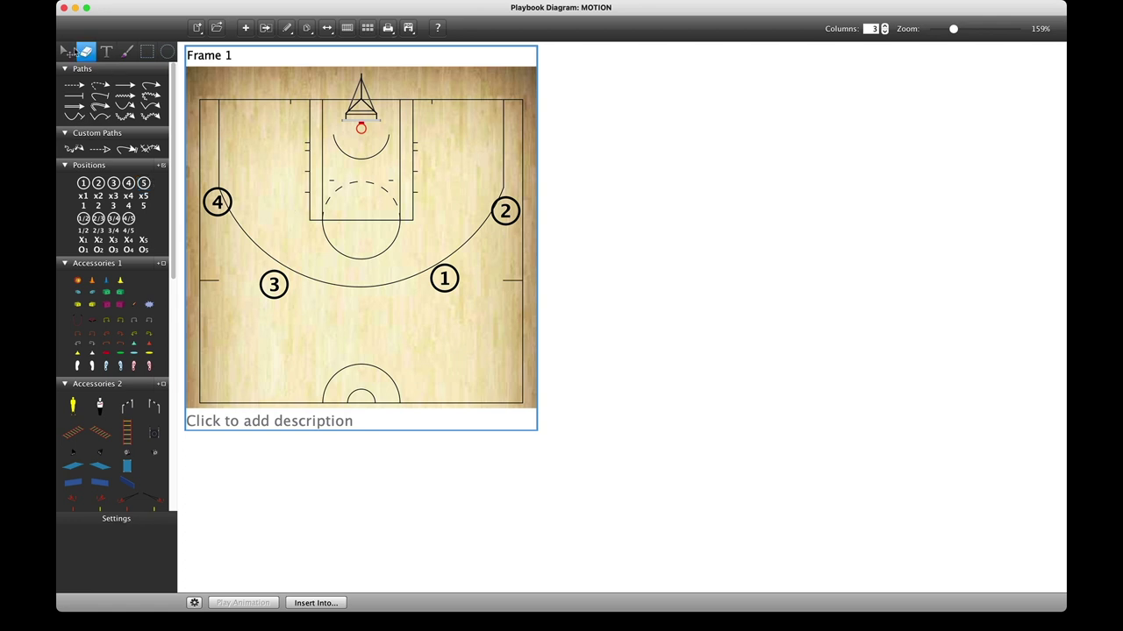
Erase circled player markers 2, 3 and 4
{"action": "left_click", "coordinate": [219, 201]}
{"action": "left_click", "coordinate": [276, 284]}
{"action": "left_click", "coordinate": [503, 214]}
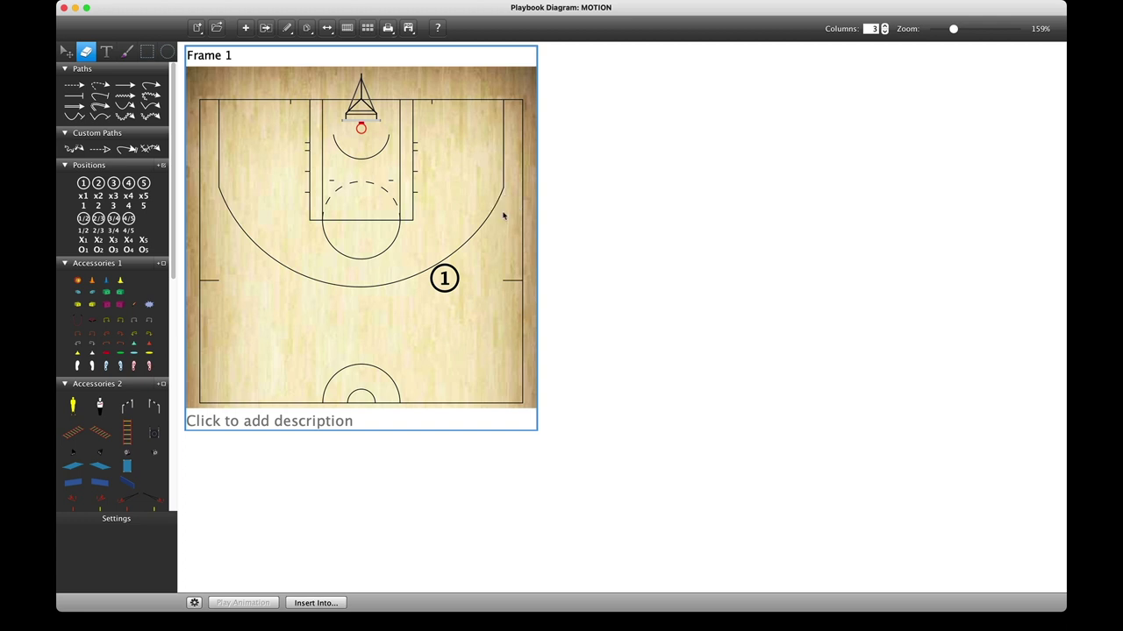
{"action": "left_click", "coordinate": [293, 33]}
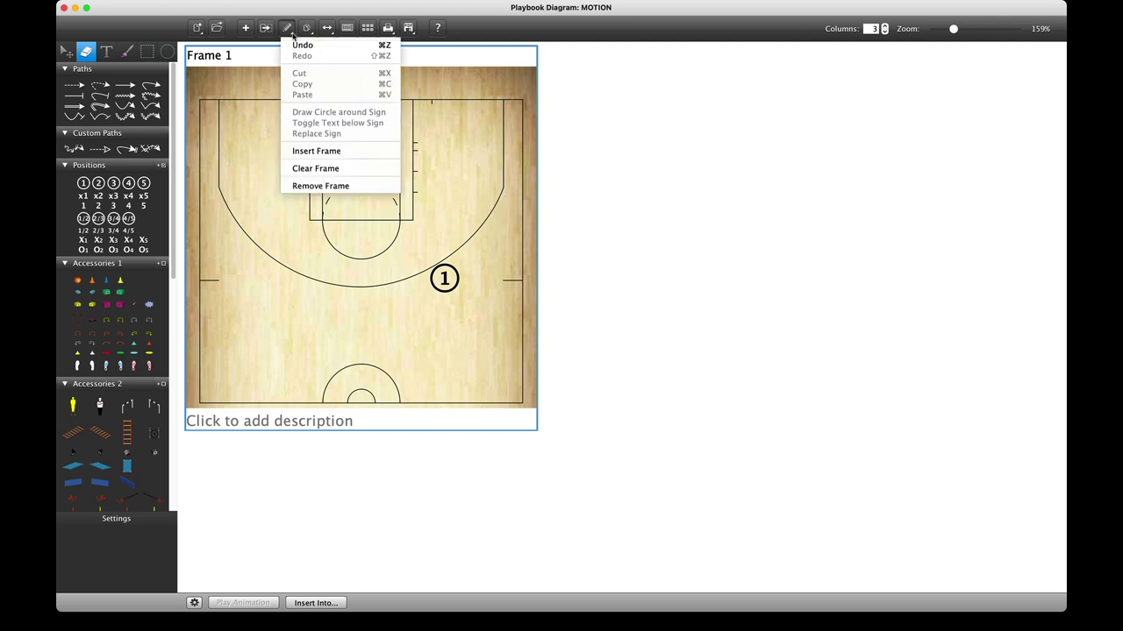
{"action": "left_click", "coordinate": [255, 170]}
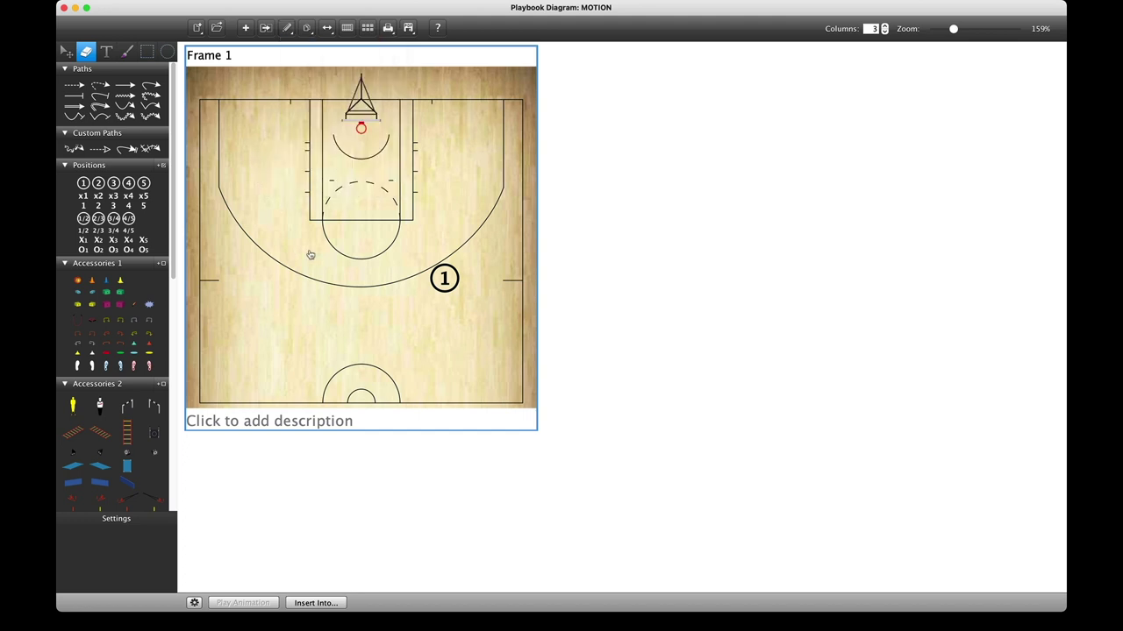
Place plain-number players 2, 3 and 4 around the arc and 5 beside the lane
{"action": "left_click", "coordinate": [98, 205]}
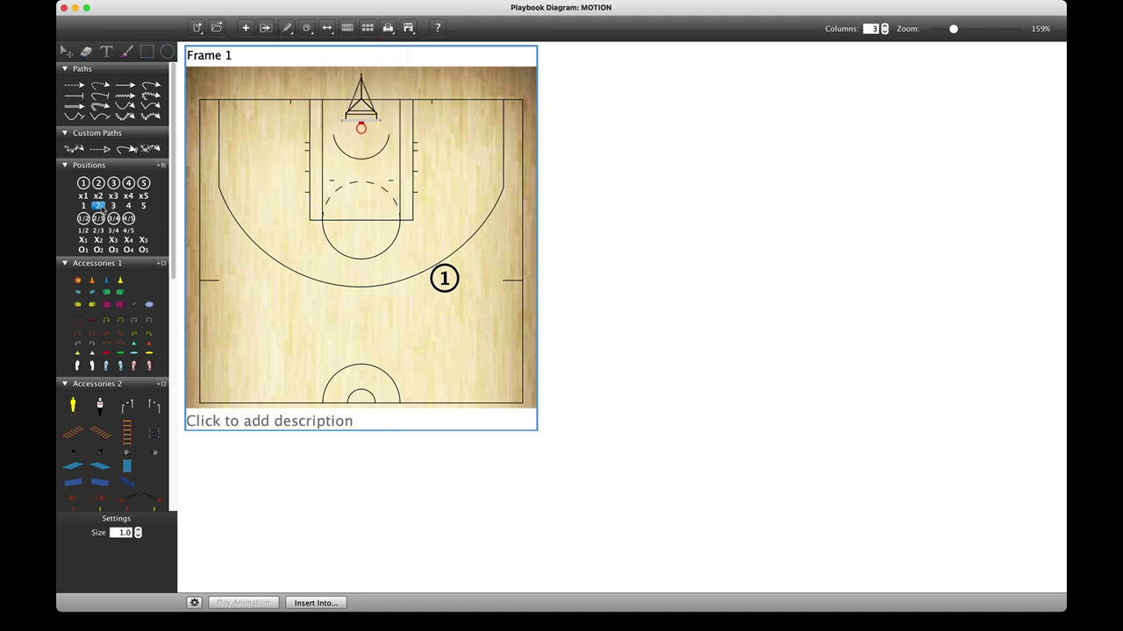
{"action": "left_click", "coordinate": [504, 211]}
{"action": "left_click", "coordinate": [286, 279]}
{"action": "left_click", "coordinate": [214, 214]}
{"action": "left_click", "coordinate": [418, 161]}
Shift players 1 and 3 slightly lower on the court
{"action": "key", "text": "Escape"}
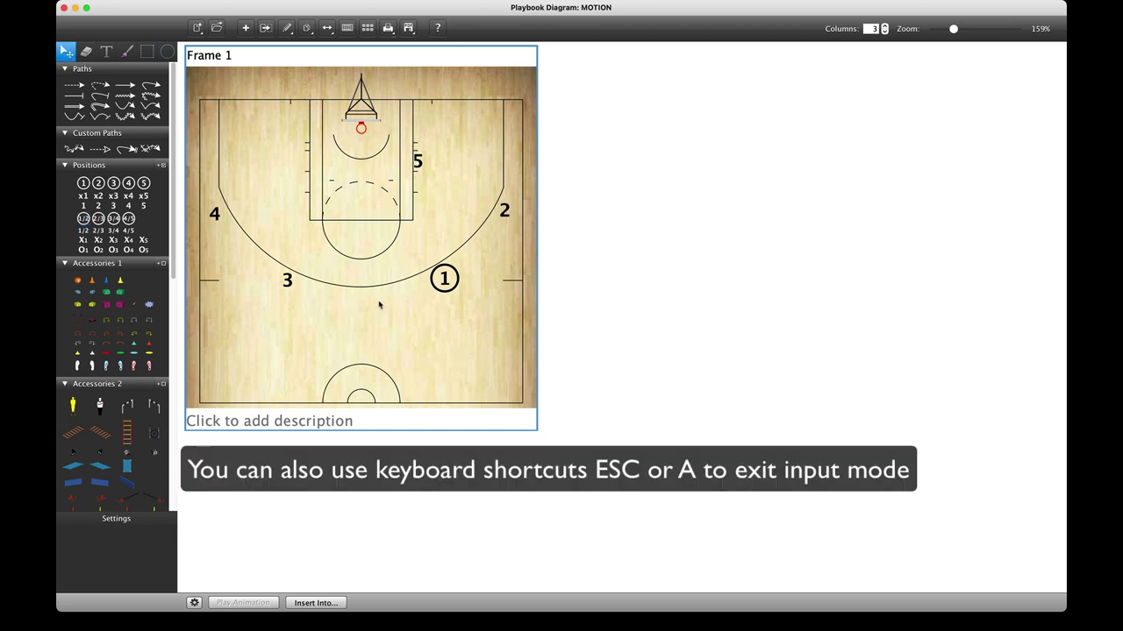
{"action": "left_click", "coordinate": [446, 280]}
{"action": "mouse_move", "coordinate": [448, 281]}
{"action": "left_mouse_down"}
{"action": "mouse_move", "coordinate": [401, 313]}
{"action": "mouse_move", "coordinate": [428, 292]}
{"action": "left_mouse_up"}
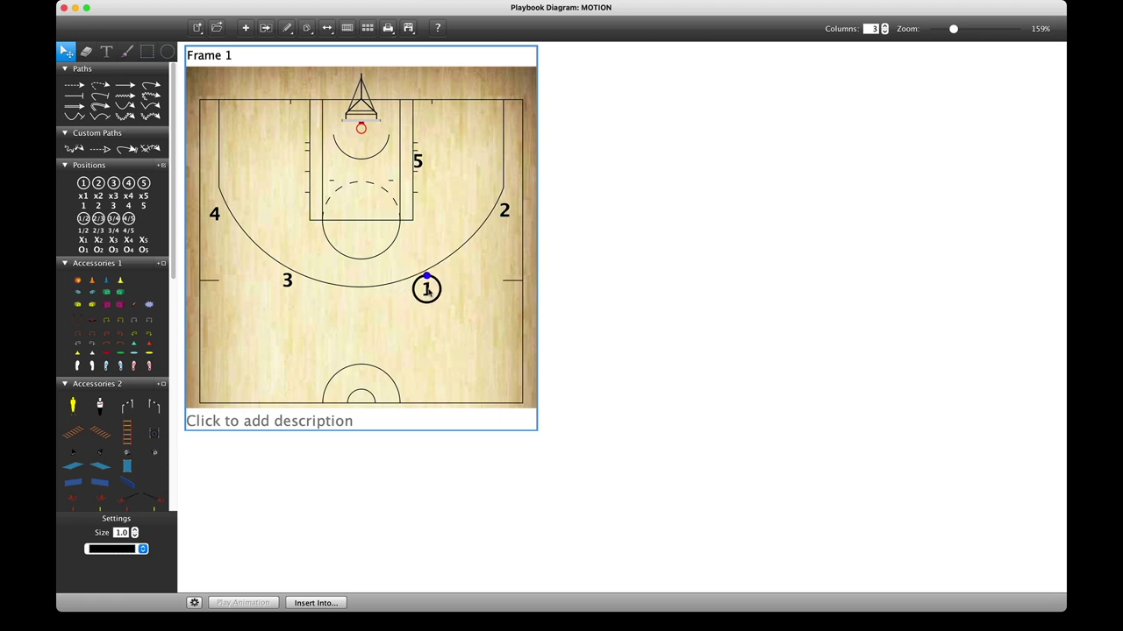
{"action": "left_click_drag", "start_coordinate": [290, 287], "coordinate": [293, 303]}
{"action": "left_click", "coordinate": [337, 315]}
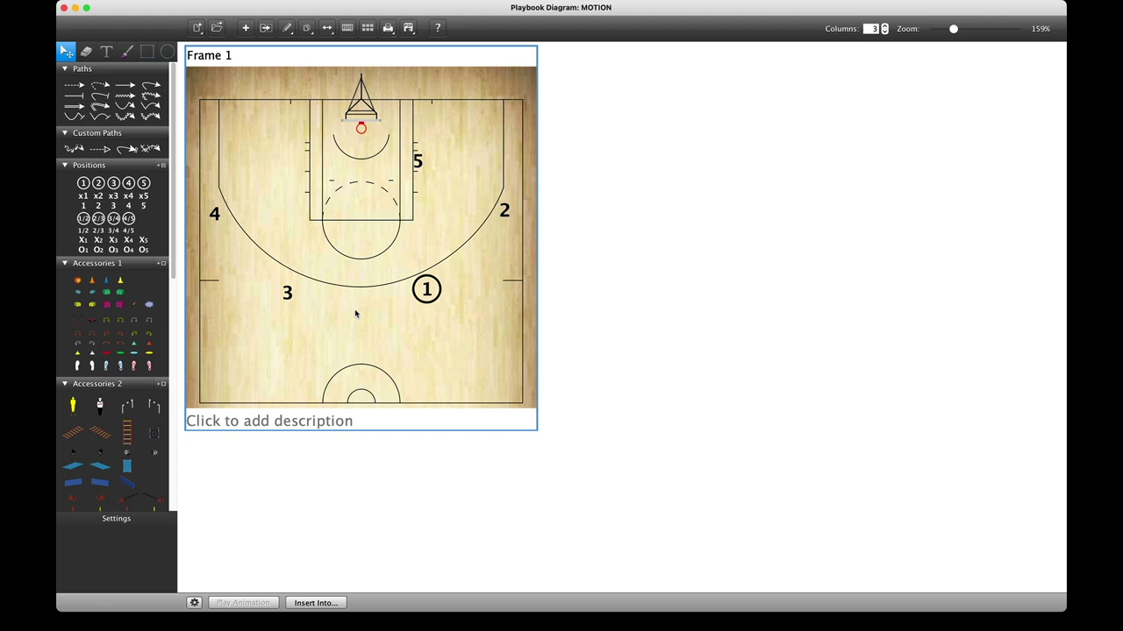
Save Frame 1's five-player layout as content preset 'SET UP' in slot 1
{"action": "right_click", "coordinate": [356, 314]}
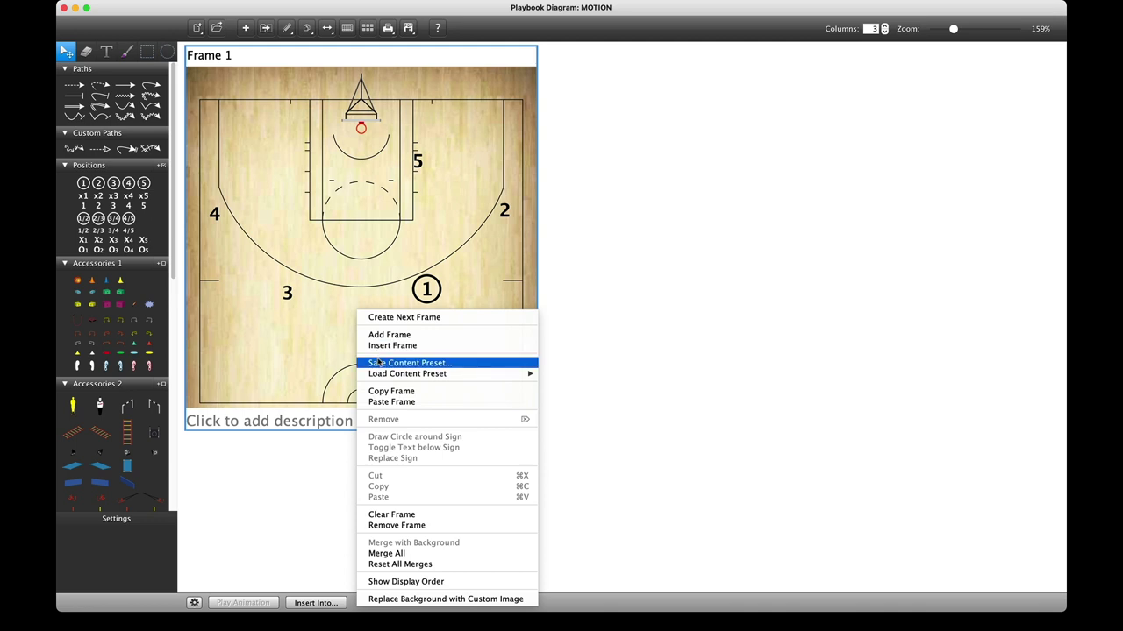
{"action": "right_click", "coordinate": [351, 254]}
{"action": "left_click", "coordinate": [385, 303]}
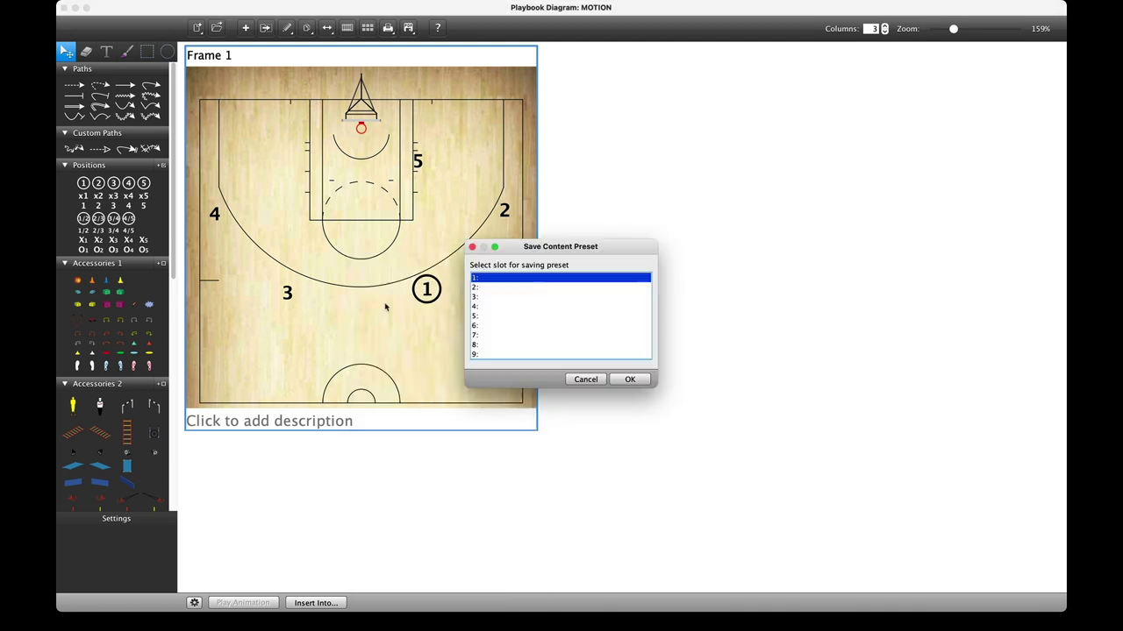
{"action": "double_click", "coordinate": [488, 279]}
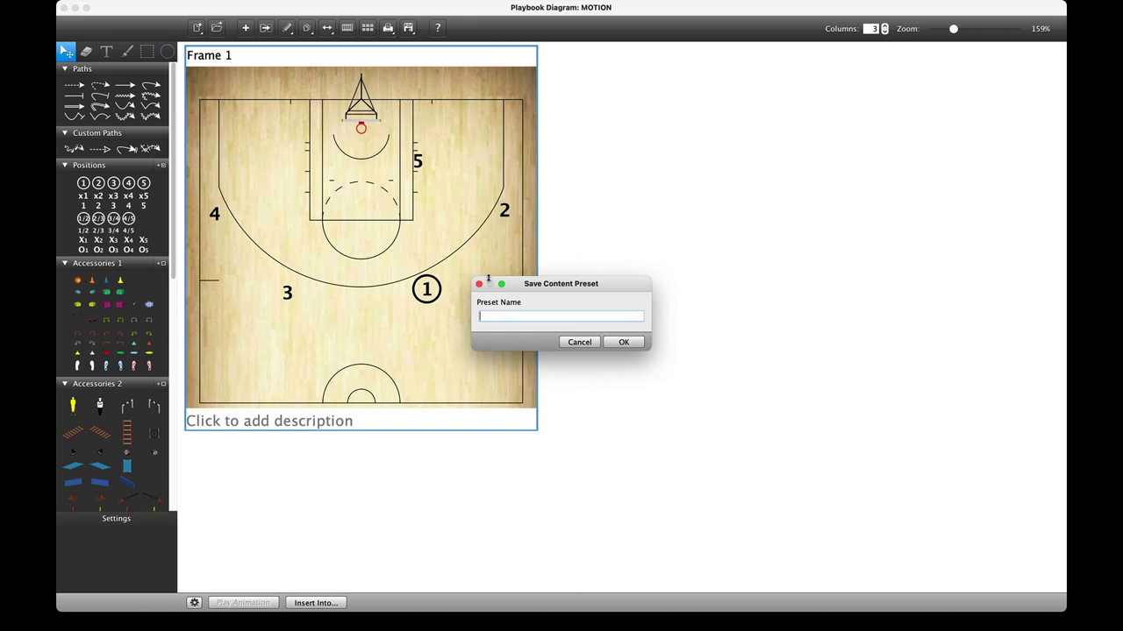
{"action": "type", "text": "SET UP"}
{"action": "left_click", "coordinate": [624, 343]}
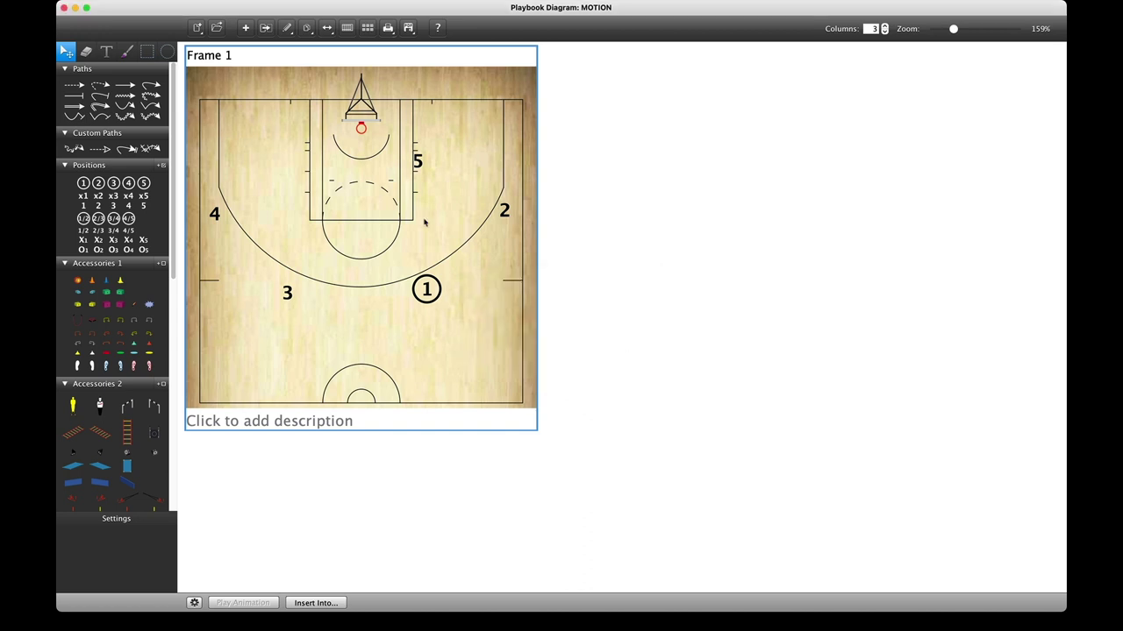
Create a new diagram named MOTION 2
{"action": "left_click", "coordinate": [439, 29]}
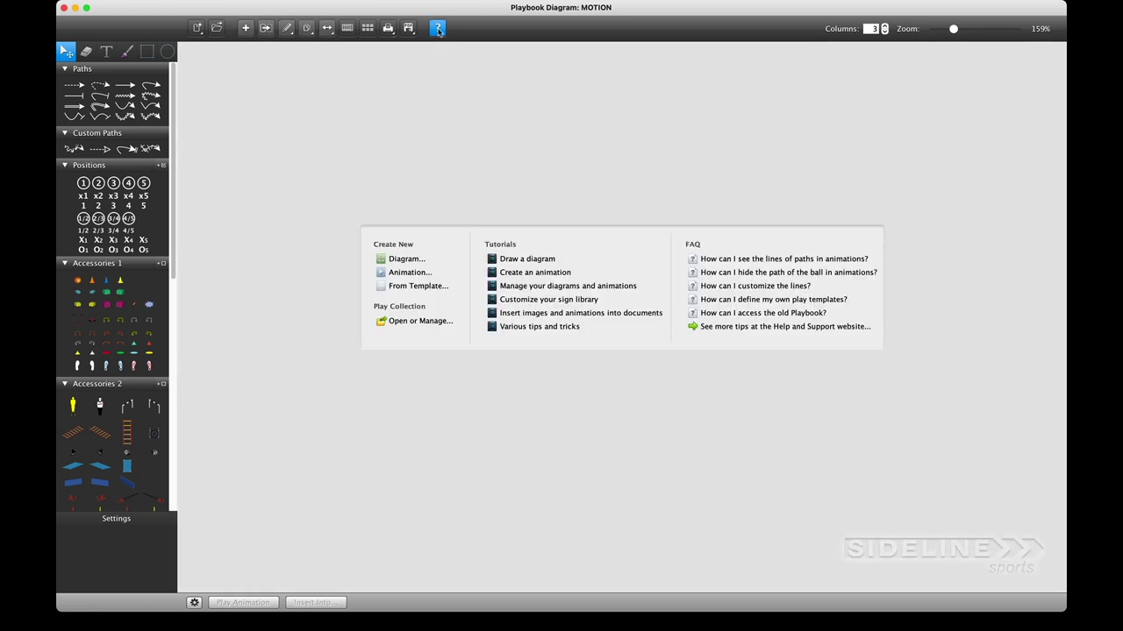
{"action": "left_click", "coordinate": [199, 30]}
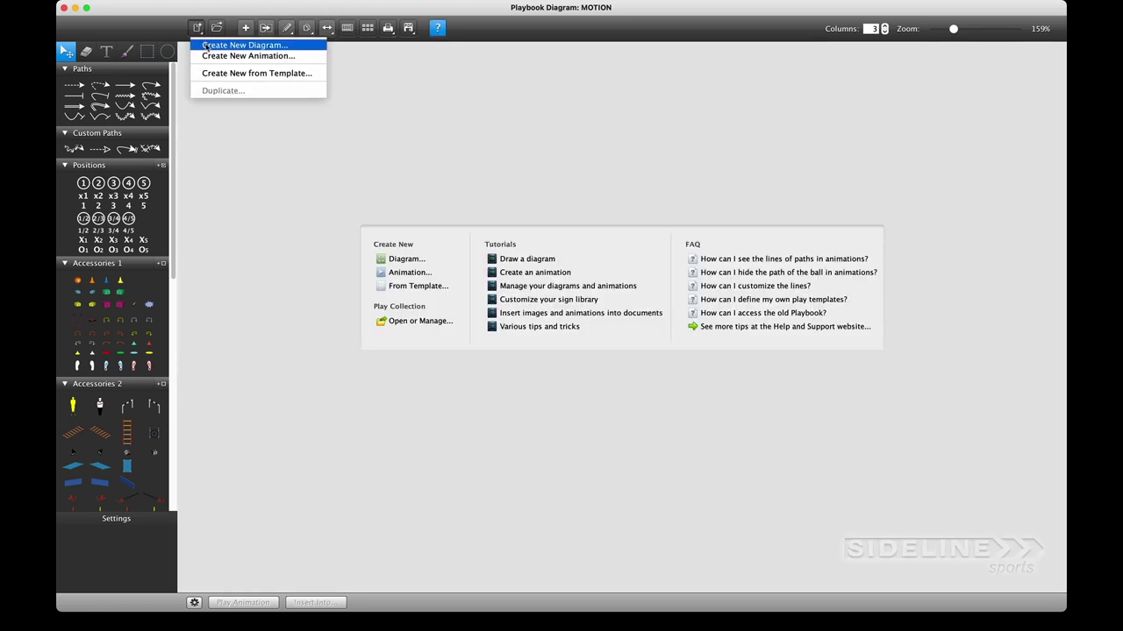
{"action": "left_click", "coordinate": [207, 45]}
{"action": "type", "text": "MOTION 2"}
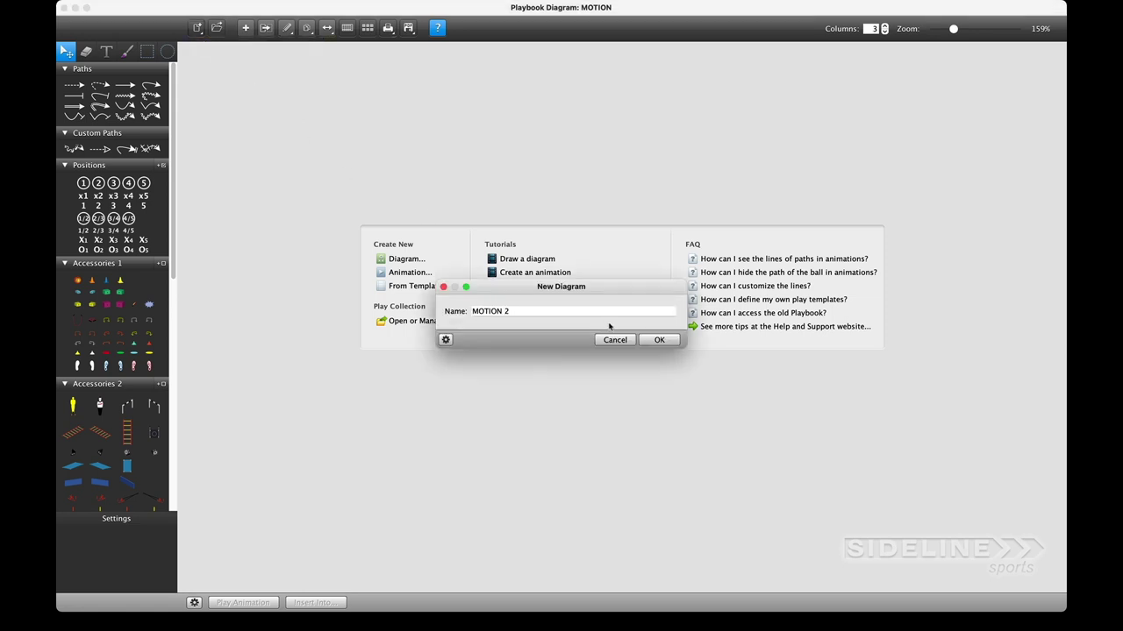
{"action": "left_click", "coordinate": [649, 342]}
Load the SET UP content preset into Frame 1
{"action": "right_click", "coordinate": [359, 243]}
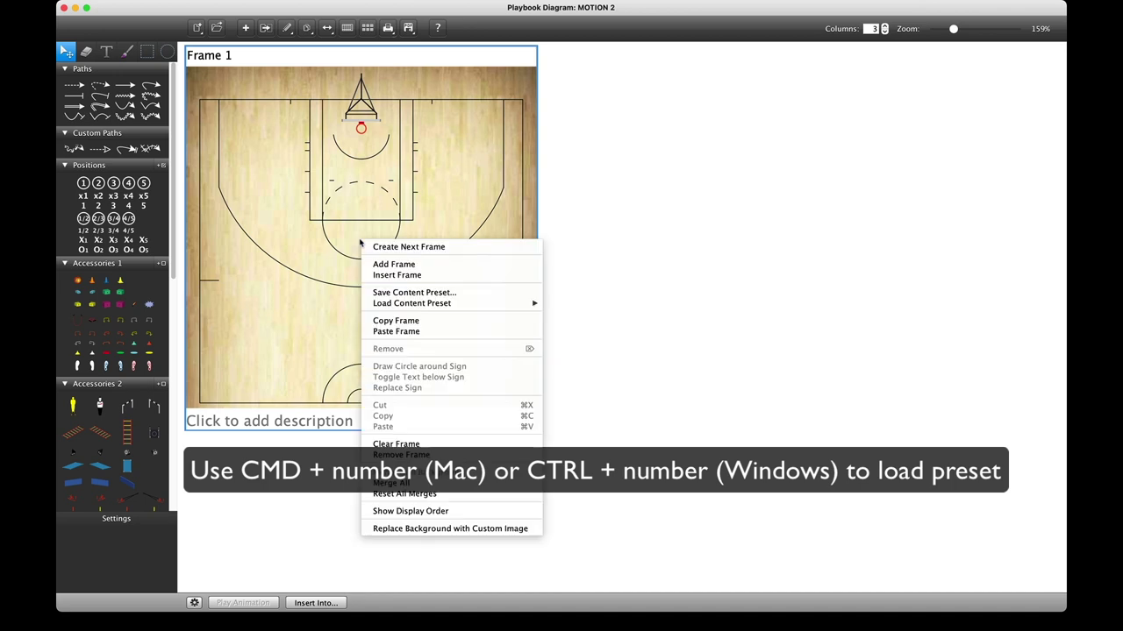
{"action": "mouse_move", "coordinate": [416, 305]}
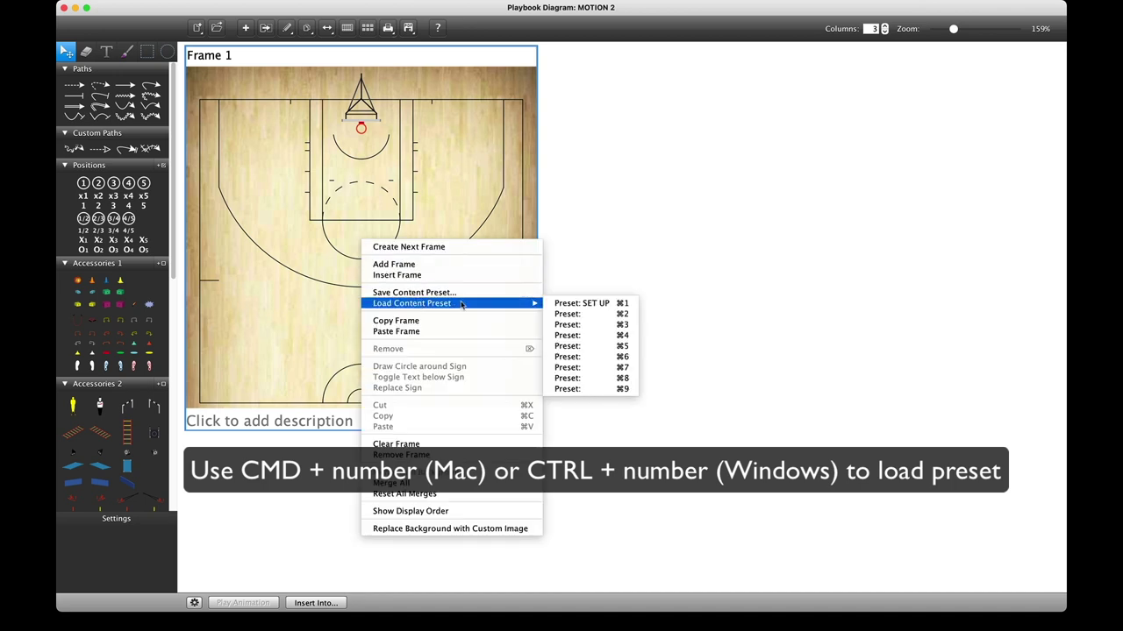
{"action": "left_click", "coordinate": [568, 304]}
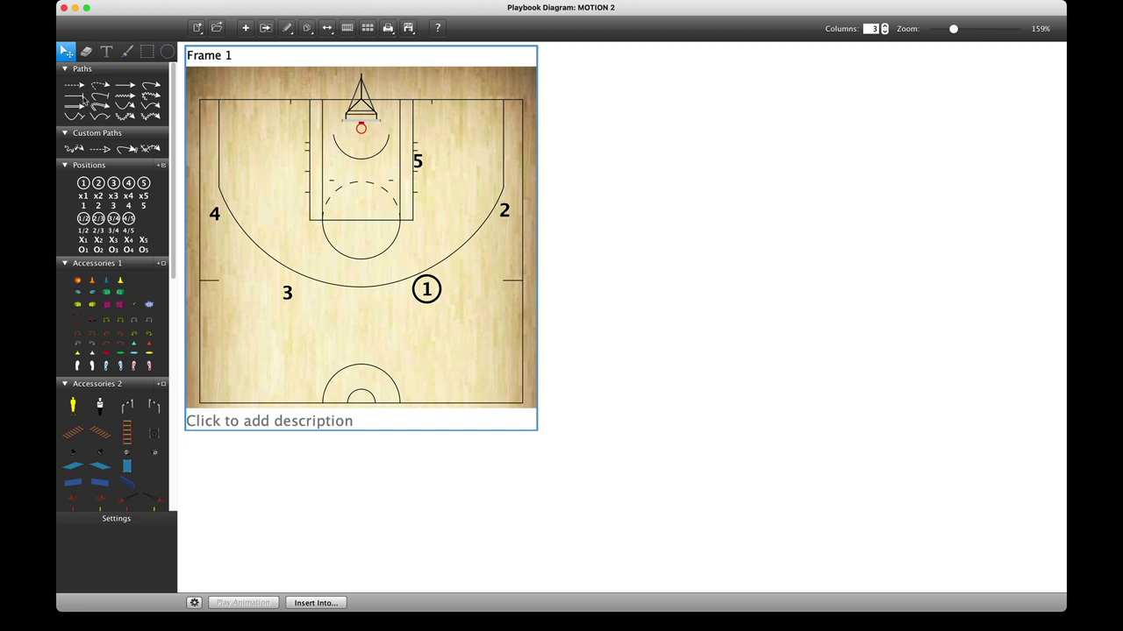
Draw a dashed 1-to-2 pass and 1's curved cut, then add continuation Frame 2
{"action": "left_click", "coordinate": [76, 87]}
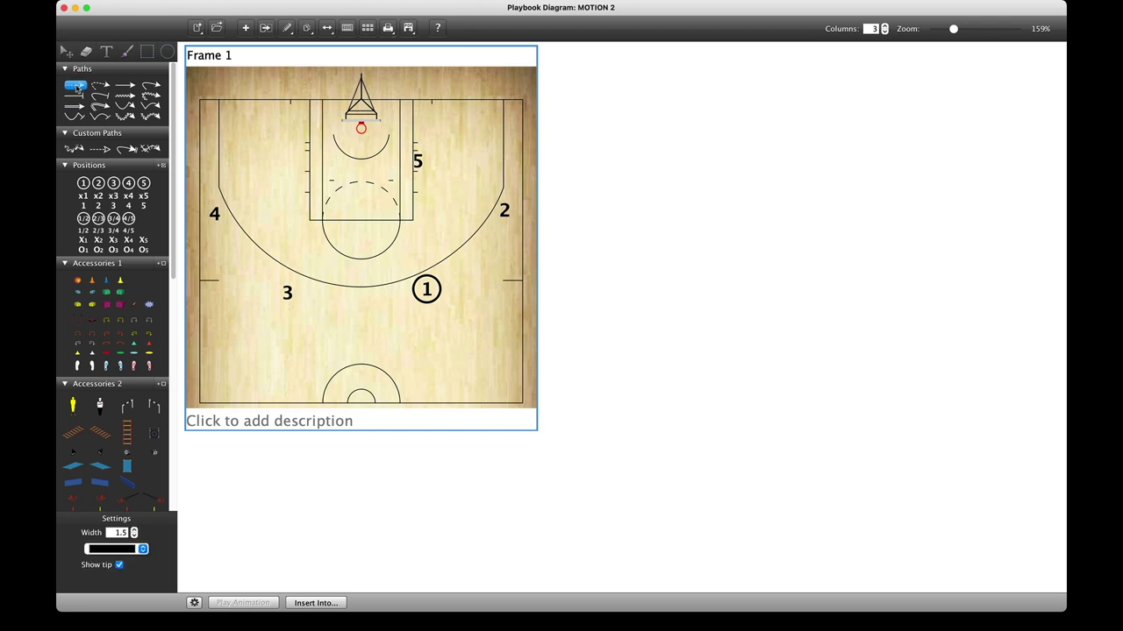
{"action": "mouse_move", "coordinate": [434, 277]}
{"action": "left_mouse_down"}
{"action": "mouse_move", "coordinate": [491, 216]}
{"action": "mouse_move", "coordinate": [373, 226]}
{"action": "mouse_move", "coordinate": [431, 234]}
{"action": "mouse_move", "coordinate": [495, 215]}
{"action": "left_mouse_up"}
{"action": "key", "text": "r"}
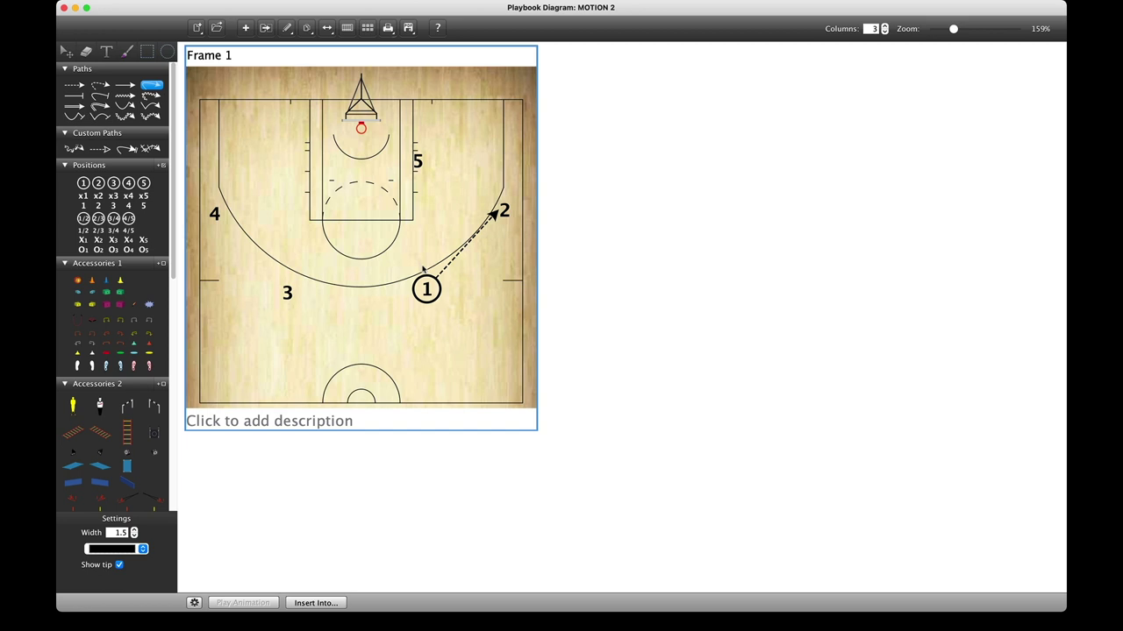
{"action": "mouse_move", "coordinate": [425, 278]}
{"action": "left_mouse_down"}
{"action": "mouse_move", "coordinate": [363, 126]}
{"action": "mouse_move", "coordinate": [277, 120]}
{"action": "left_mouse_up"}
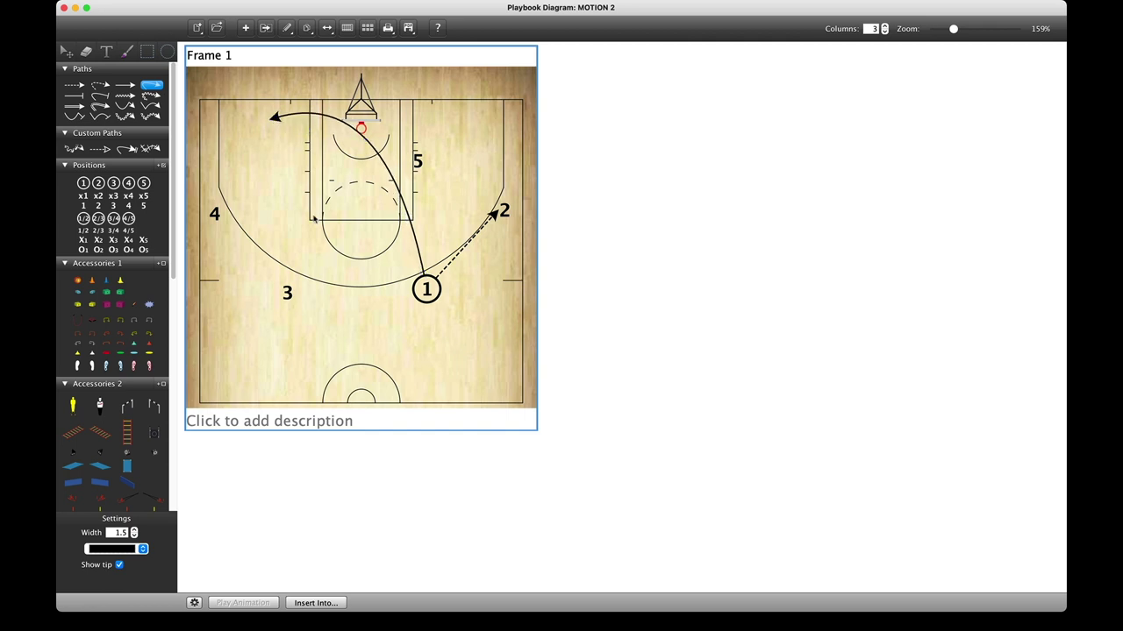
{"action": "left_click", "coordinate": [266, 29]}
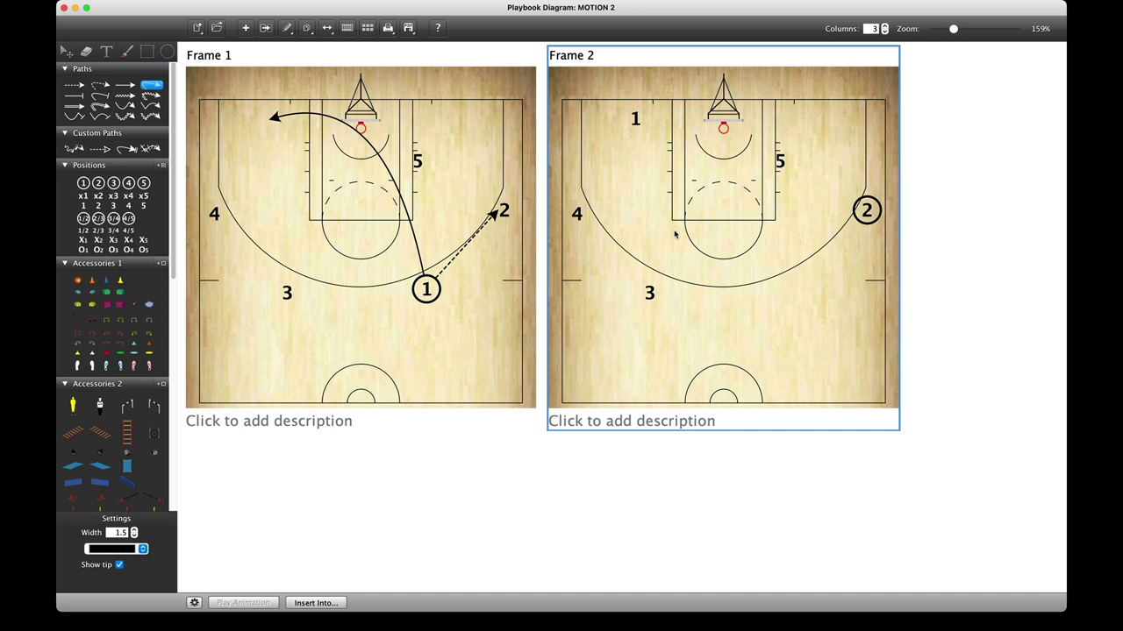
Draw curved cuts for players 3, 4 and 1 in Frame 2, then zoom out to about 128%
{"action": "left_click_drag", "start_coordinate": [649, 298], "coordinate": [740, 313]}
{"action": "left_click_drag", "start_coordinate": [579, 224], "coordinate": [615, 257]}
{"action": "left_click_drag", "start_coordinate": [633, 126], "coordinate": [579, 152]}
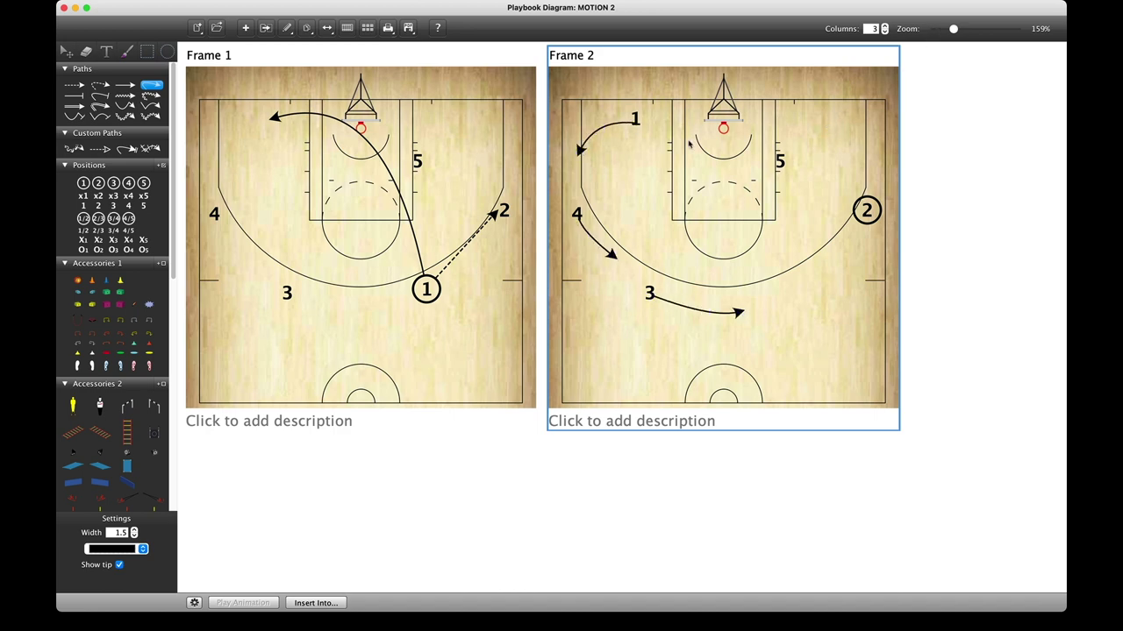
{"action": "left_click_drag", "start_coordinate": [955, 30], "coordinate": [947, 30]}
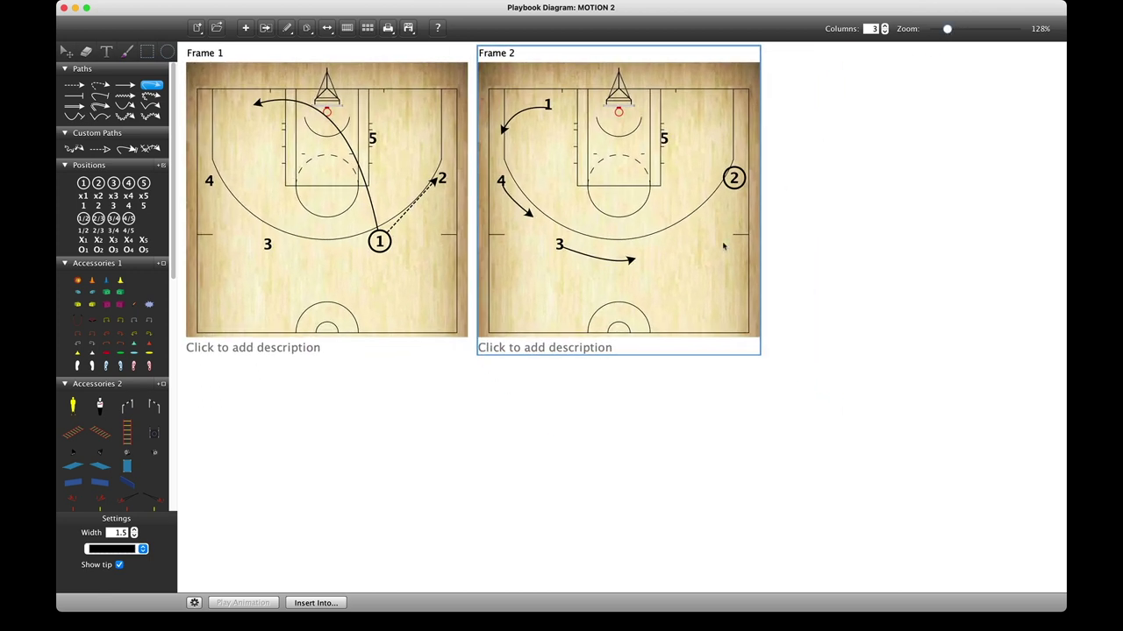
Add continuation Frame 3 and draw player 5's screen path toward player 2
{"action": "left_click", "coordinate": [264, 27]}
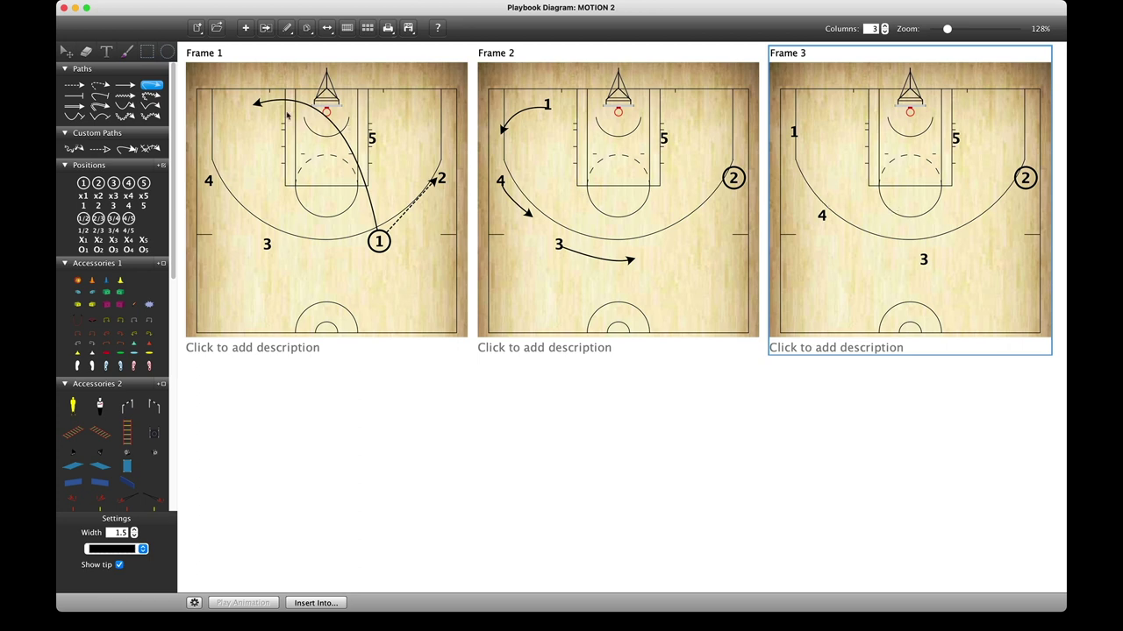
{"action": "left_click", "coordinate": [101, 95]}
{"action": "mouse_move", "coordinate": [954, 147]}
{"action": "left_mouse_down"}
{"action": "mouse_move", "coordinate": [952, 180]}
{"action": "mouse_move", "coordinate": [1000, 183]}
{"action": "left_mouse_up"}
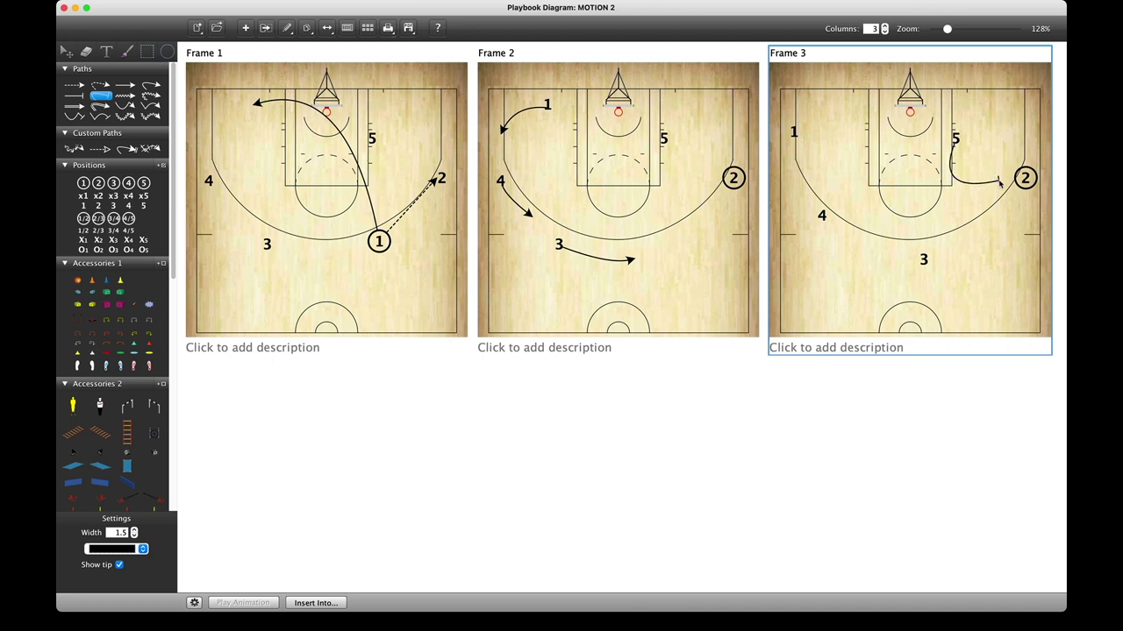
Draw player 2's zigzag dribble path toward the lane
{"action": "left_click", "coordinate": [151, 95]}
{"action": "mouse_move", "coordinate": [1015, 200]}
{"action": "left_mouse_down"}
{"action": "mouse_move", "coordinate": [941, 188]}
{"action": "mouse_move", "coordinate": [928, 169]}
{"action": "left_mouse_up"}
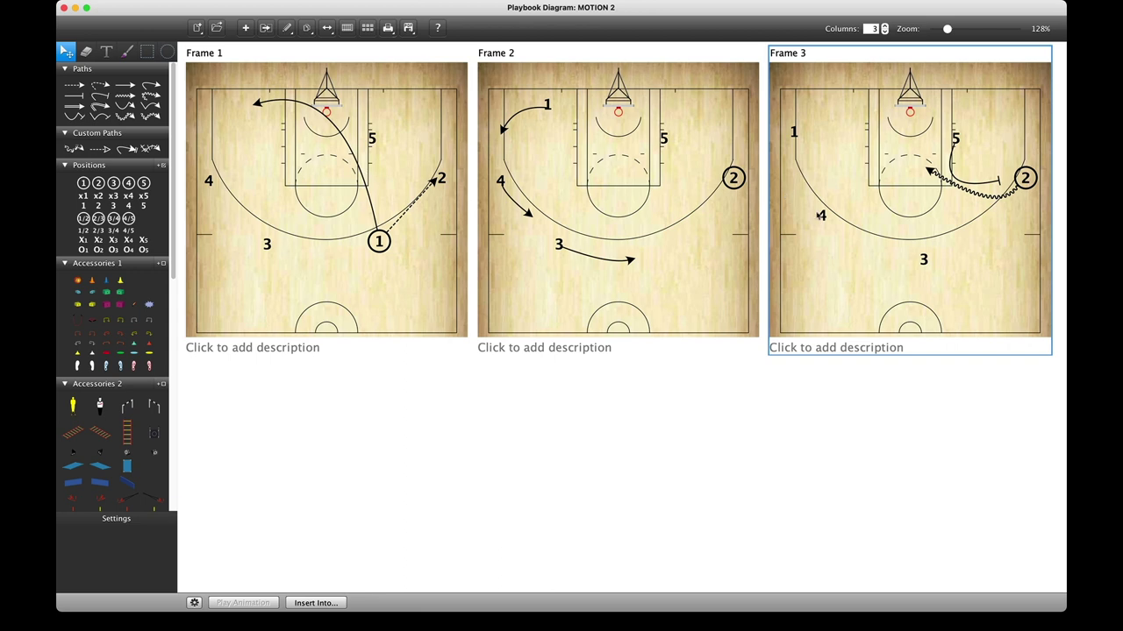
{"action": "scroll", "coordinate": [127, 309], "scroll_direction": "down", "scroll_amount": 3}
{"action": "scroll", "coordinate": [126, 309], "scroll_direction": "down", "scroll_amount": 3}
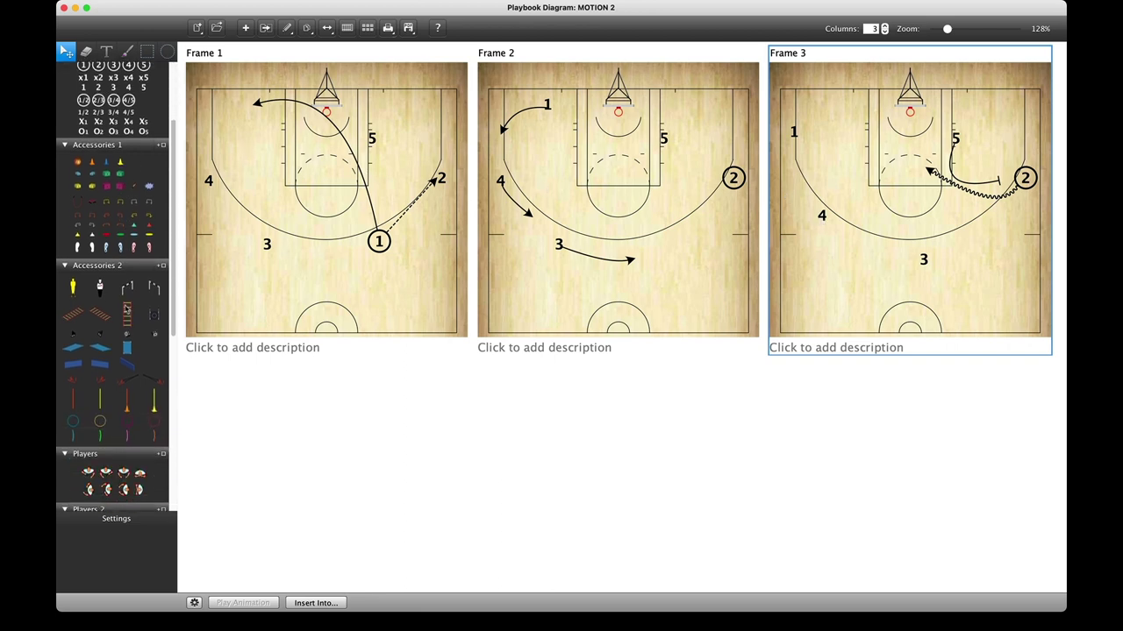
{"action": "scroll", "coordinate": [126, 309], "scroll_direction": "down", "scroll_amount": 10}
{"action": "scroll", "coordinate": [126, 309], "scroll_direction": "up", "scroll_amount": 15}
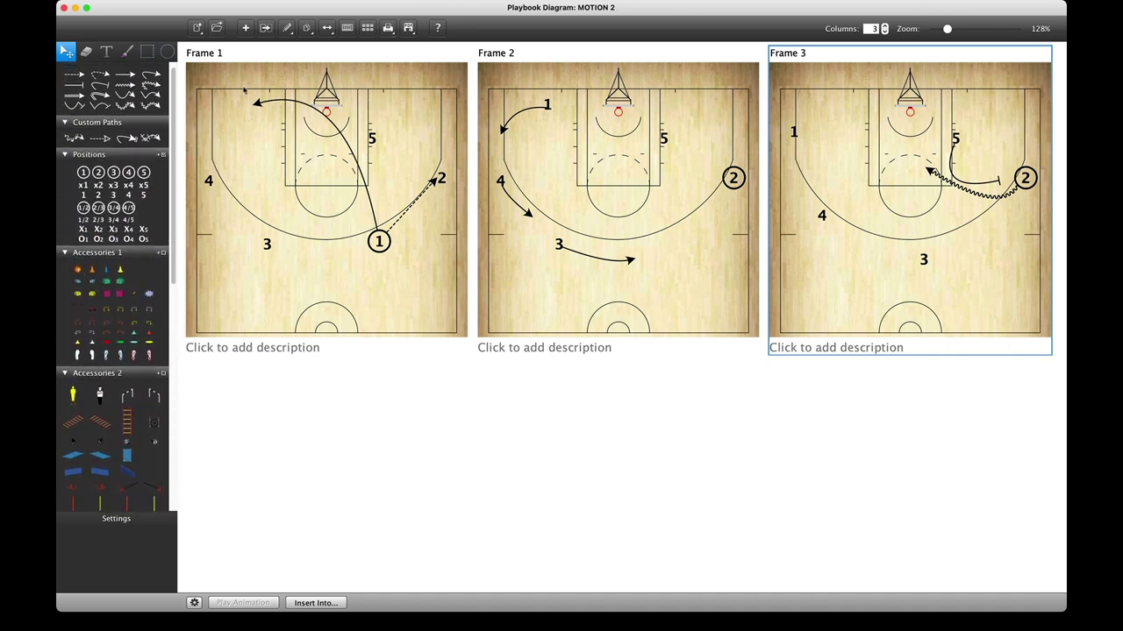
Open the sign collection library and make the Buttons – Red collection available
{"action": "left_click", "coordinate": [367, 29]}
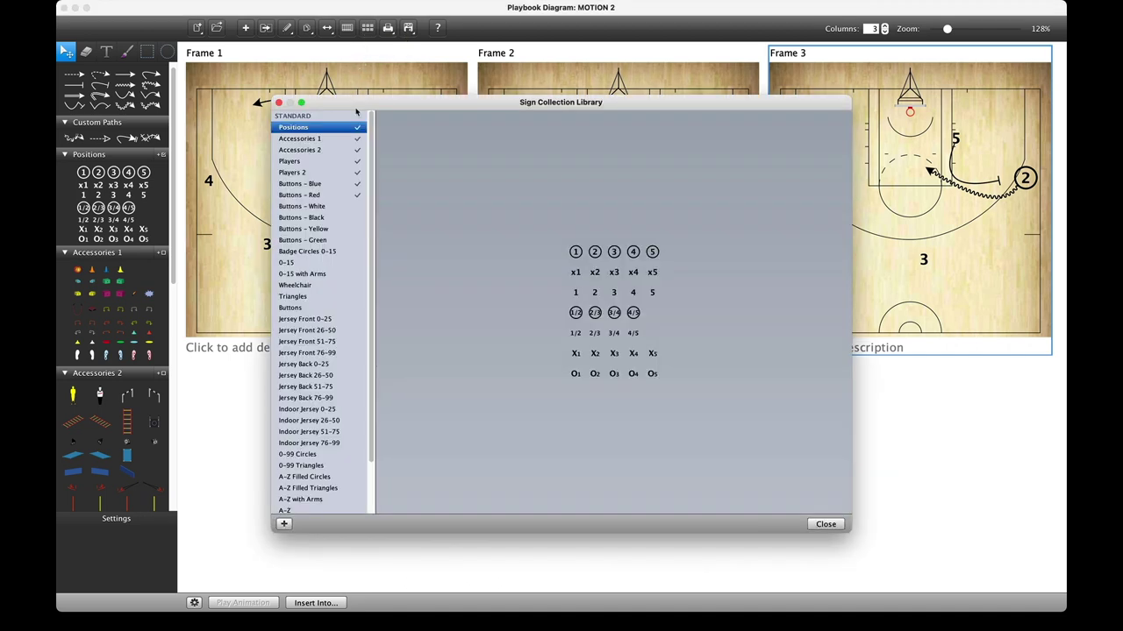
{"action": "left_click", "coordinate": [356, 195]}
{"action": "scroll", "coordinate": [326, 274], "scroll_direction": "down", "scroll_amount": 3}
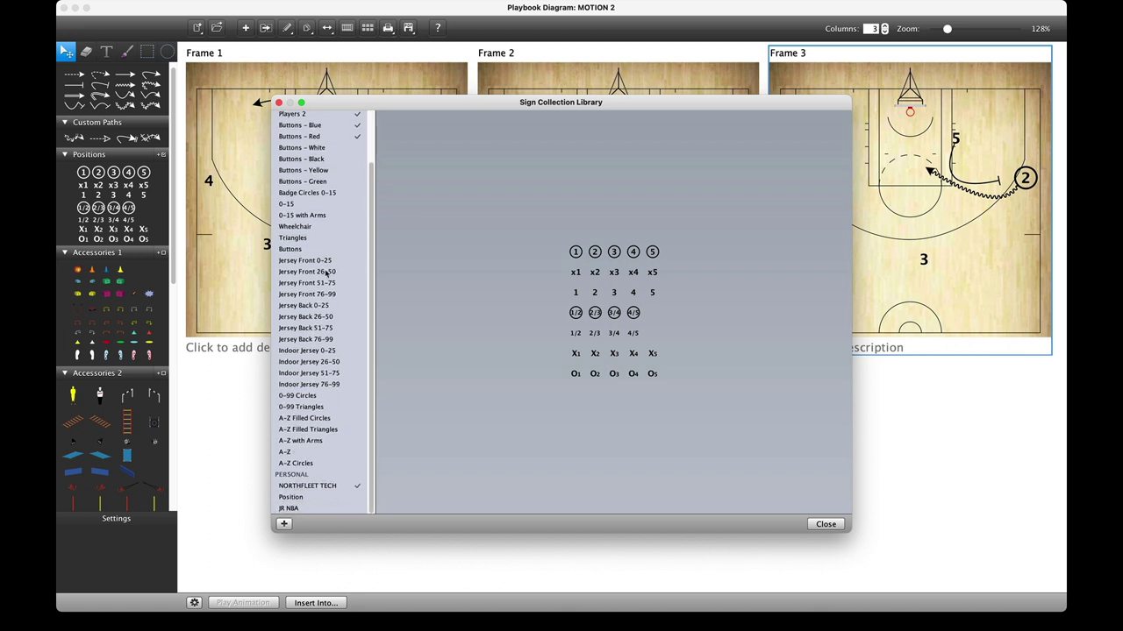
Make the Indoor Jersey 0–25 and 26–50 sign collections available in the palette
{"action": "left_click", "coordinate": [317, 351]}
{"action": "right_click", "coordinate": [317, 352]}
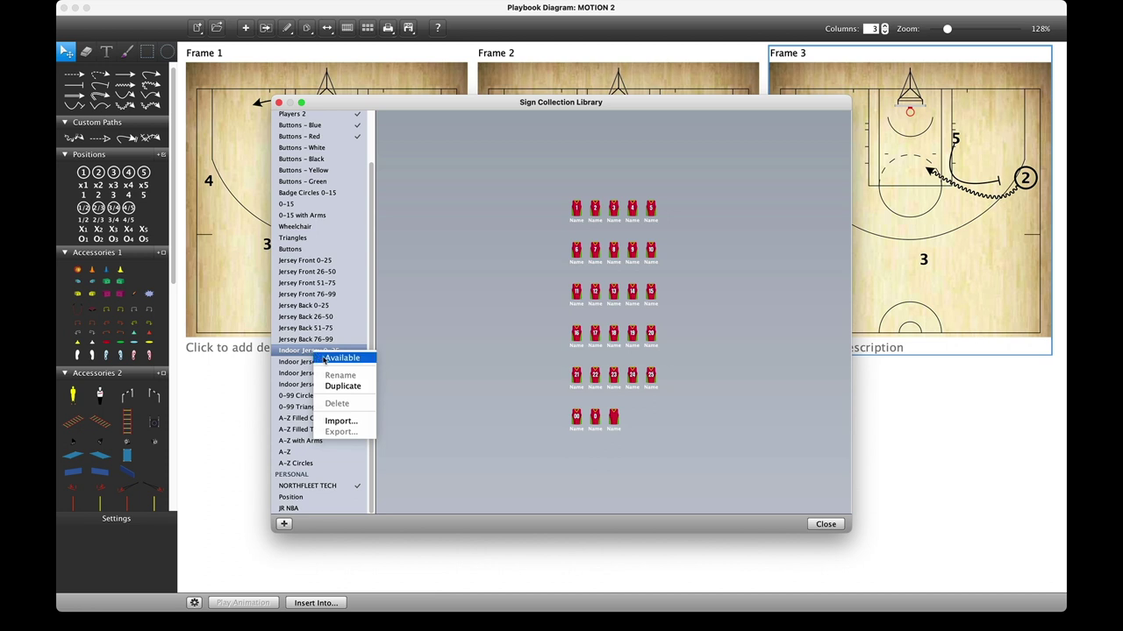
{"action": "left_click", "coordinate": [324, 358]}
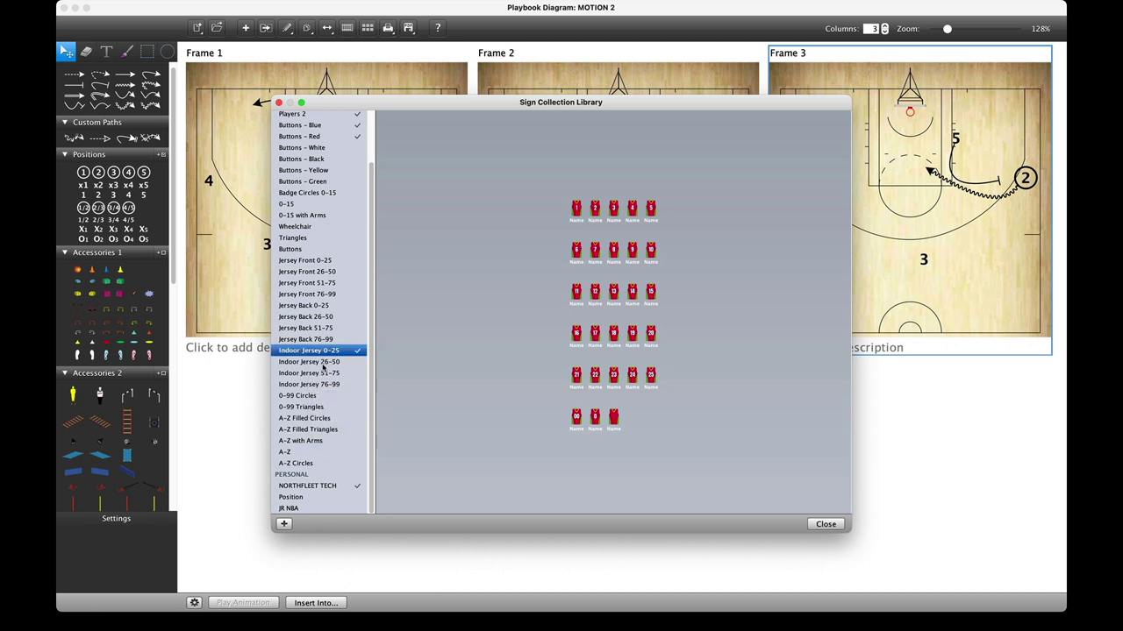
{"action": "right_click", "coordinate": [326, 363]}
{"action": "left_click", "coordinate": [334, 372]}
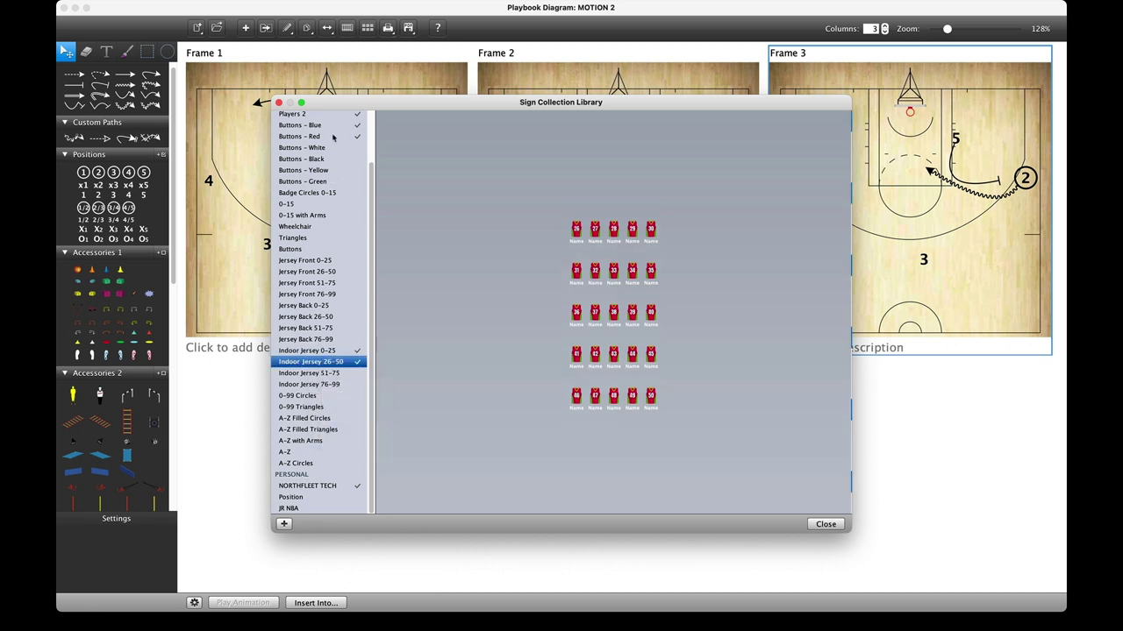
Dismiss the Buttons – Red options menu and close the sign collection library
{"action": "right_click", "coordinate": [332, 137]}
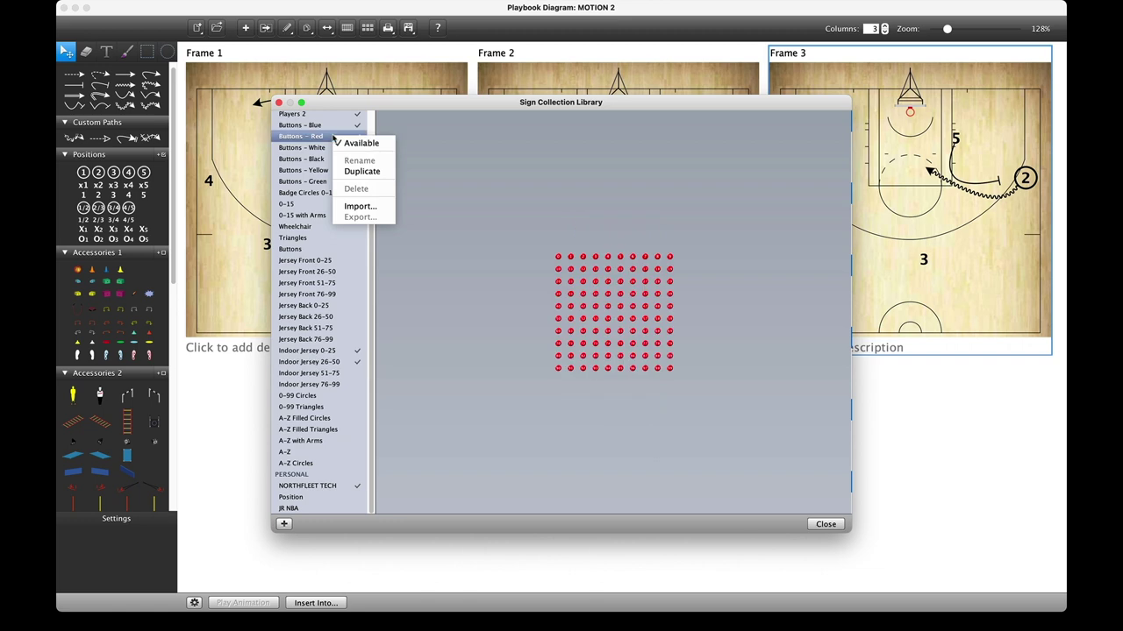
{"action": "left_click", "coordinate": [338, 142]}
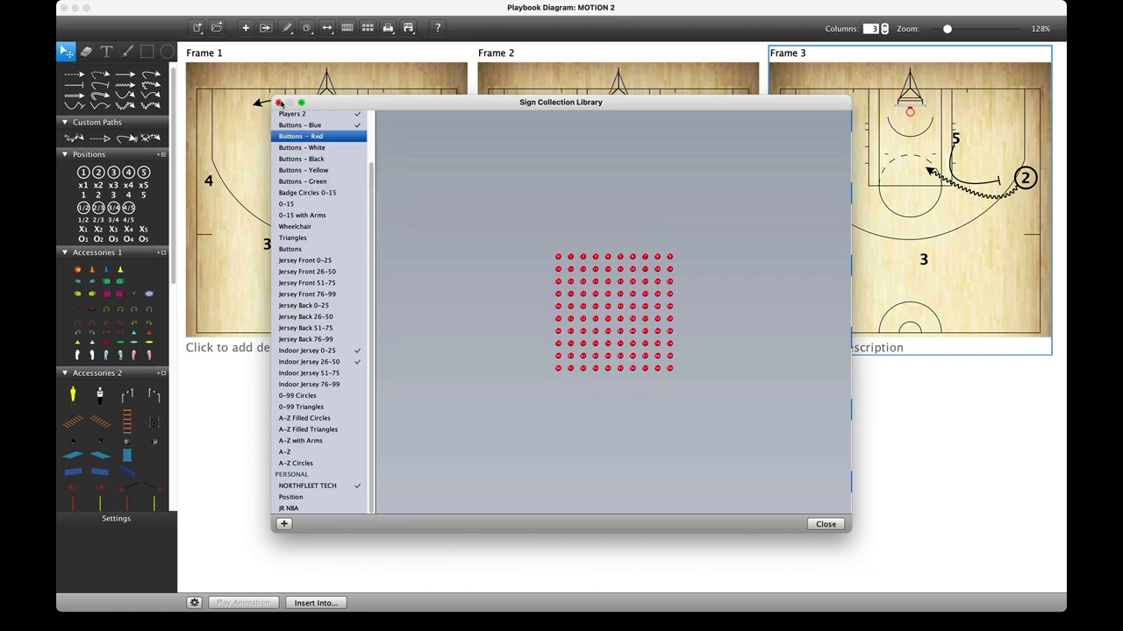
{"action": "left_click", "coordinate": [279, 102]}
Place the first player figure in Frame 3, below player 4 and left of player 3
{"action": "scroll", "coordinate": [130, 302], "scroll_direction": "down", "scroll_amount": 10}
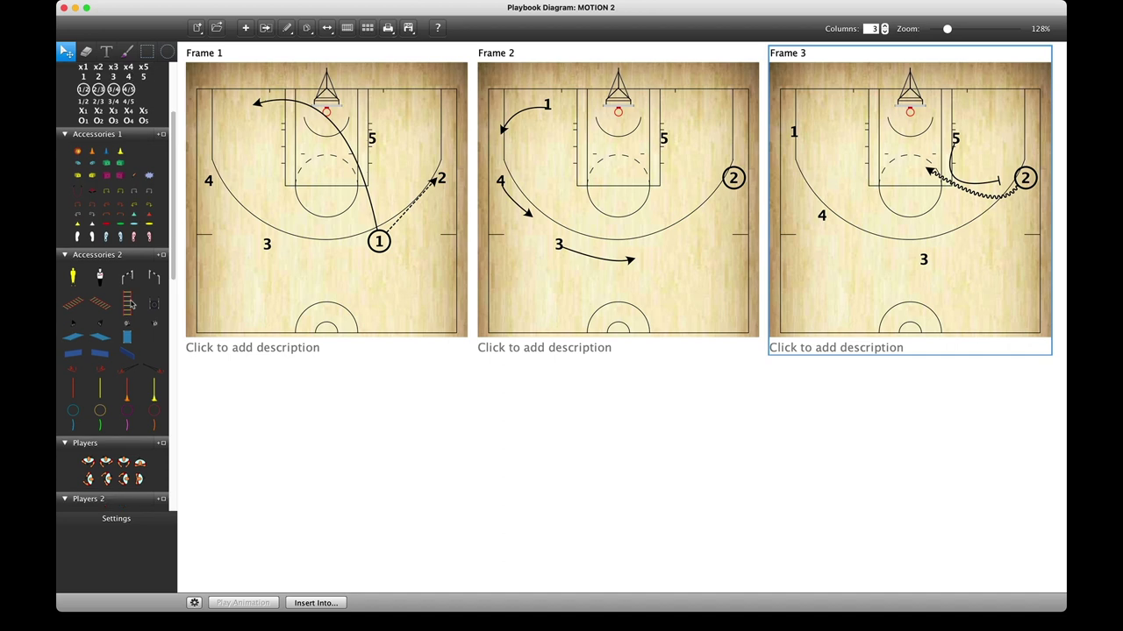
{"action": "scroll", "coordinate": [130, 302], "scroll_direction": "down", "scroll_amount": 10}
{"action": "scroll", "coordinate": [130, 302], "scroll_direction": "up", "scroll_amount": 7}
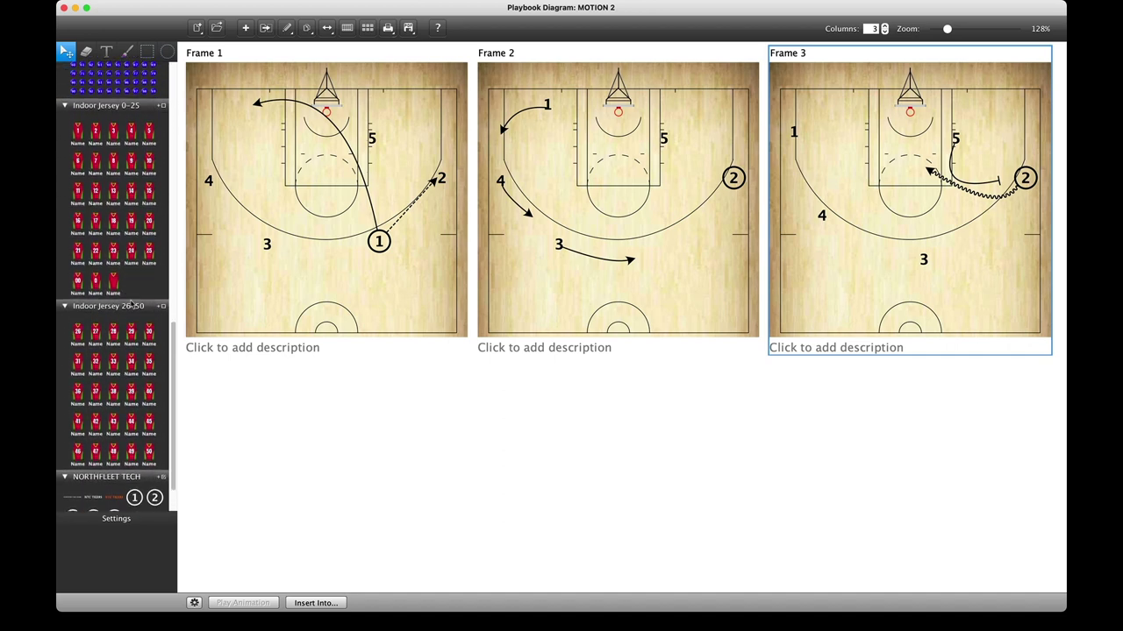
{"action": "scroll", "coordinate": [129, 303], "scroll_direction": "up", "scroll_amount": 10}
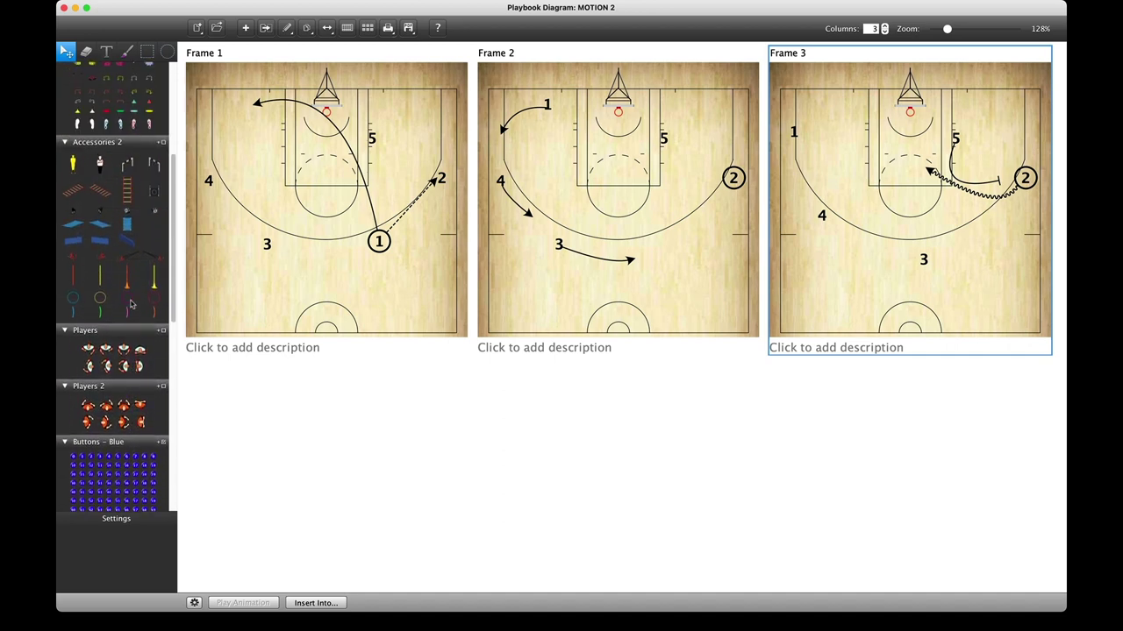
{"action": "left_click", "coordinate": [88, 361]}
{"action": "left_click", "coordinate": [836, 257]}
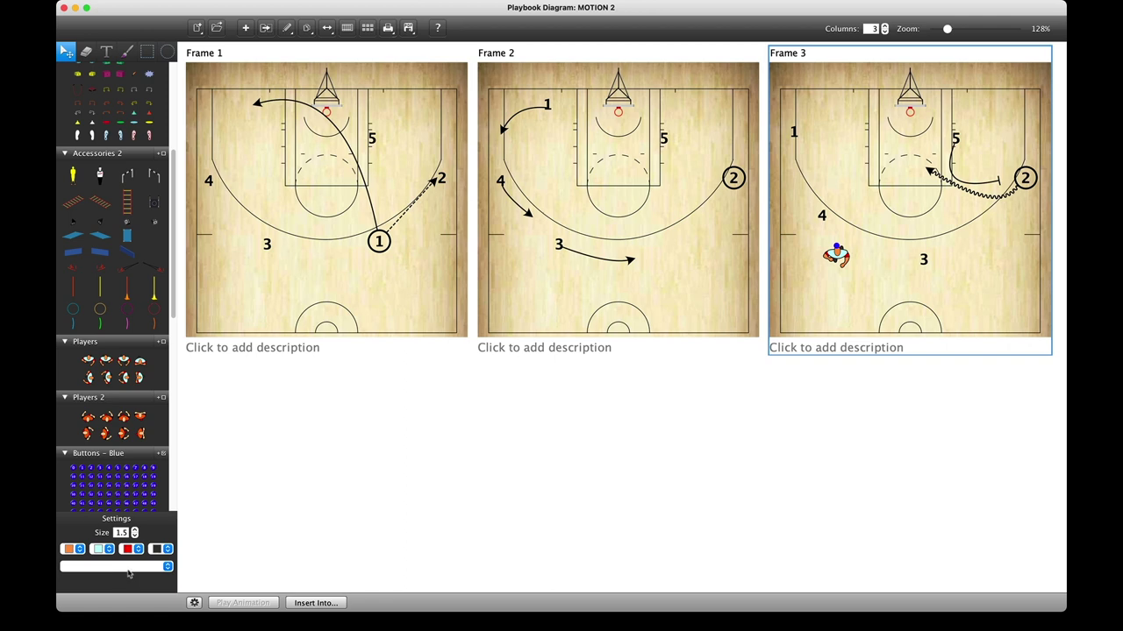
{"action": "scroll", "coordinate": [124, 184], "scroll_direction": "up", "scroll_amount": 5}
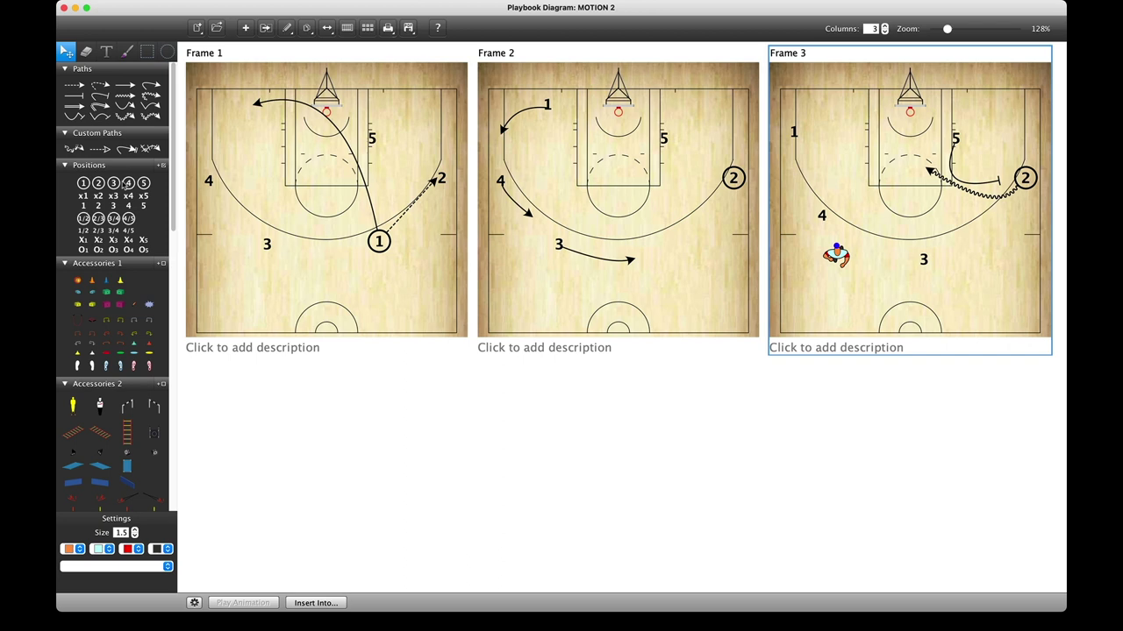
{"action": "left_click", "coordinate": [77, 86]}
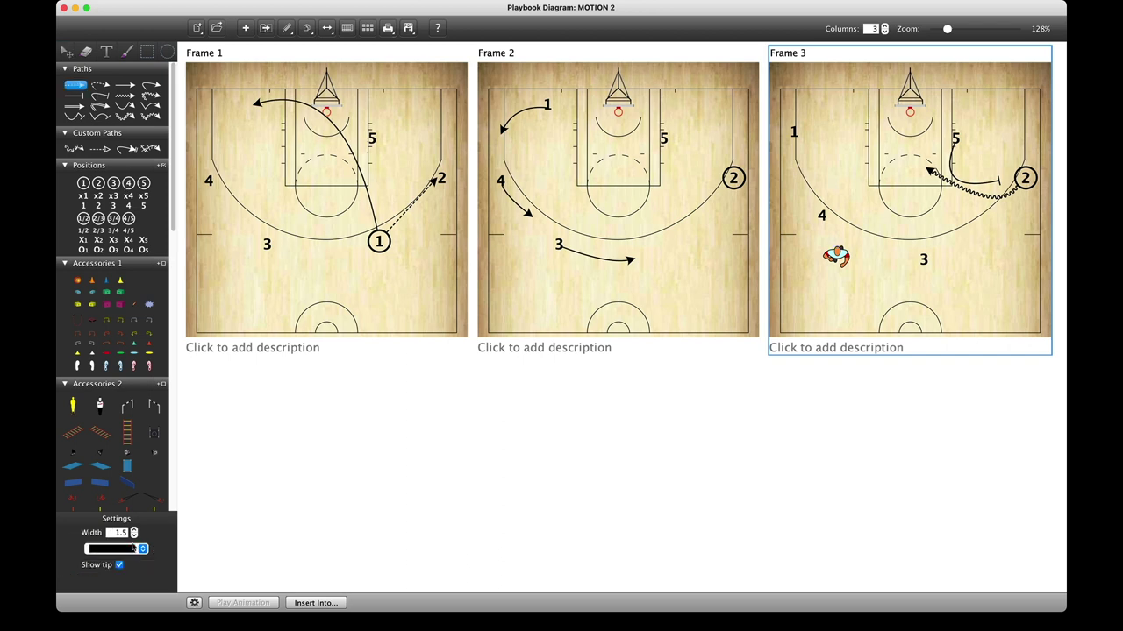
Widen Frame 1's dashed pass line and finish it with a hollow arrowhead
{"action": "left_click", "coordinate": [429, 172]}
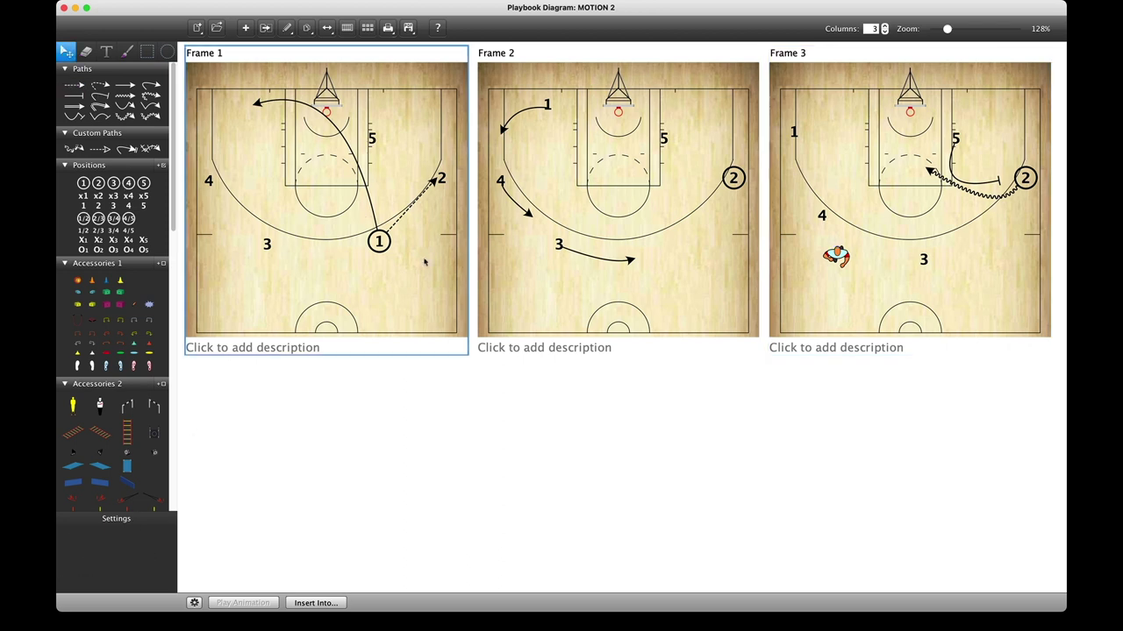
{"action": "left_click", "coordinate": [136, 530]}
{"action": "left_click", "coordinate": [137, 530]}
{"action": "left_click", "coordinate": [136, 529]}
{"action": "left_click", "coordinate": [137, 529]}
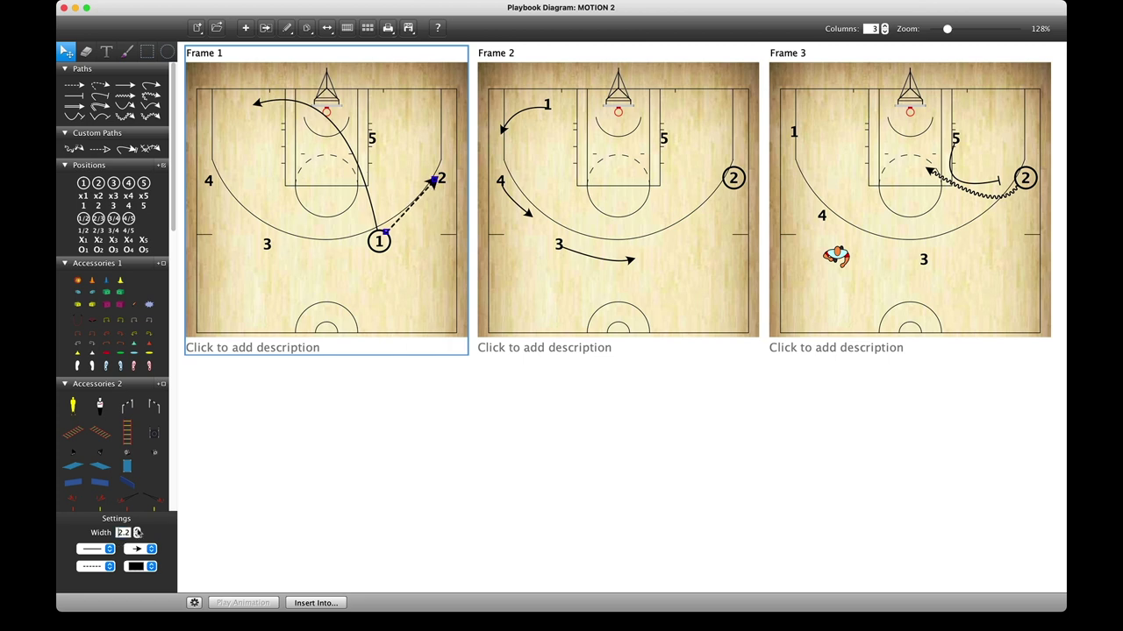
{"action": "left_click", "coordinate": [140, 549]}
{"action": "left_click", "coordinate": [139, 558]}
{"action": "left_click", "coordinate": [107, 51]}
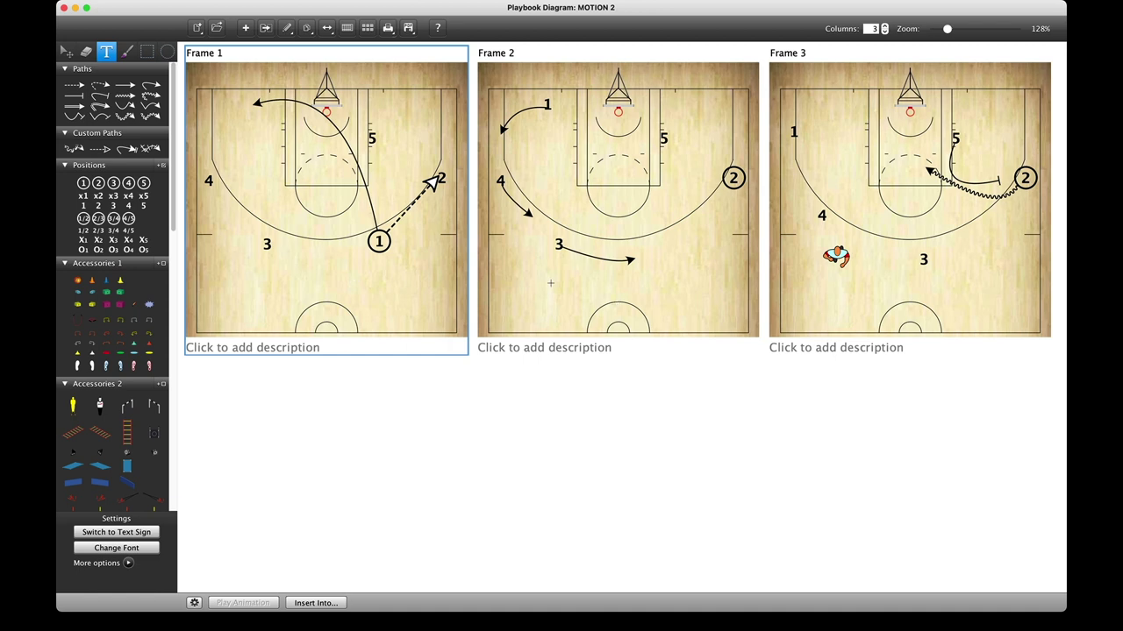
Add a SCREEN text sign in the lower right of Frame 3
{"action": "left_click", "coordinate": [122, 534]}
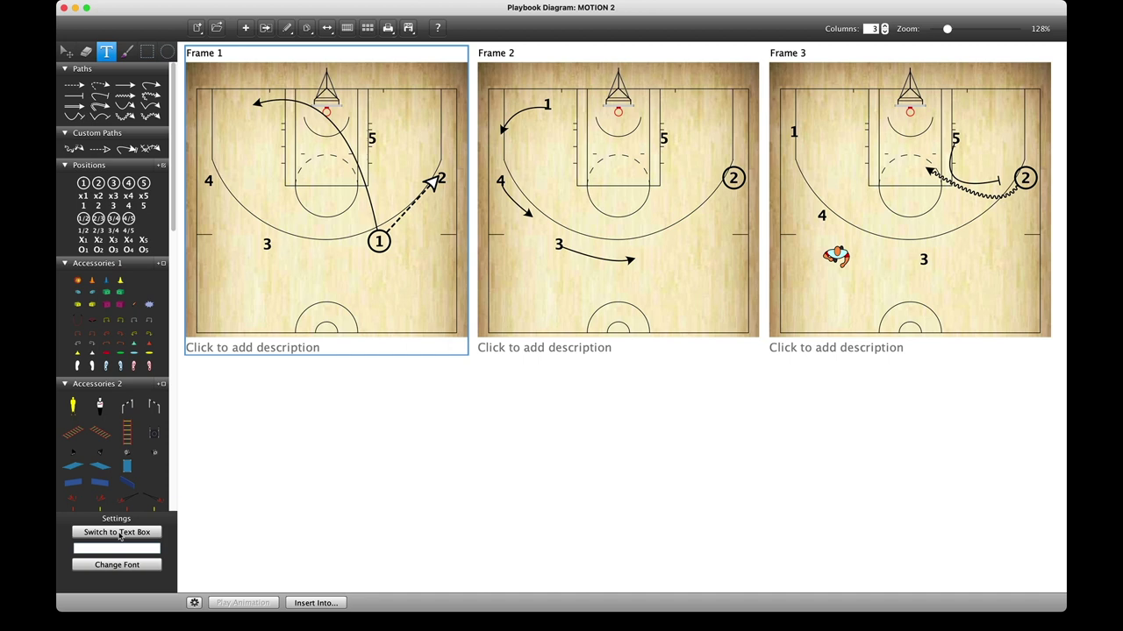
{"action": "type", "text": "SCREEN"}
{"action": "left_click", "coordinate": [990, 304]}
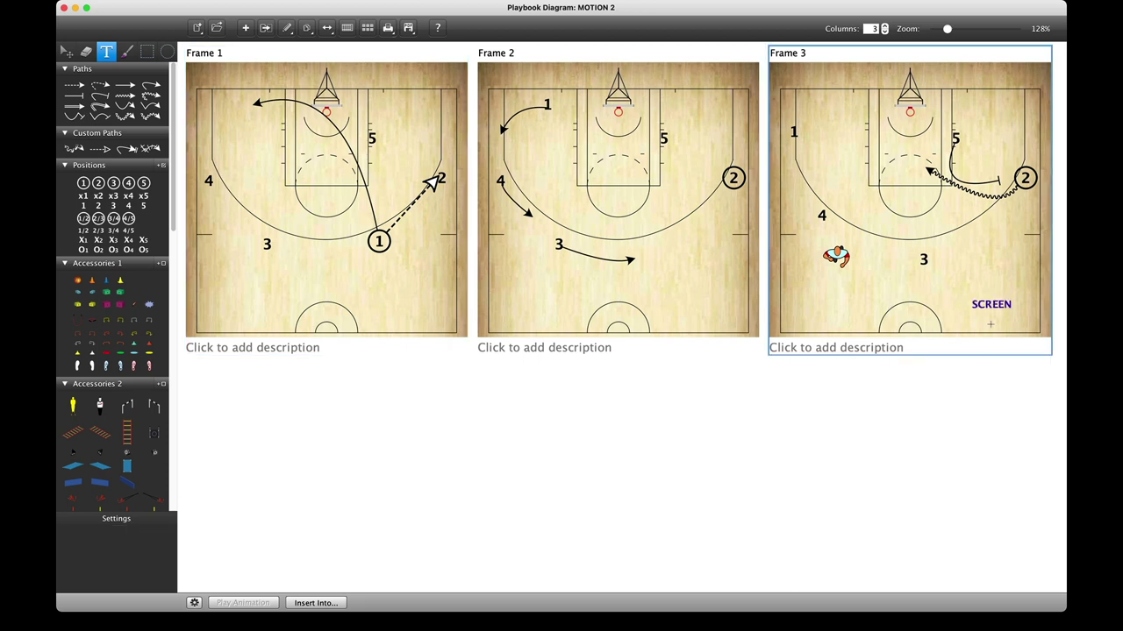
{"action": "key", "text": "Escape"}
Enlarge the SCREEN label to size 2.2 and rotate it to a slight tilt
{"action": "left_click", "coordinate": [995, 310]}
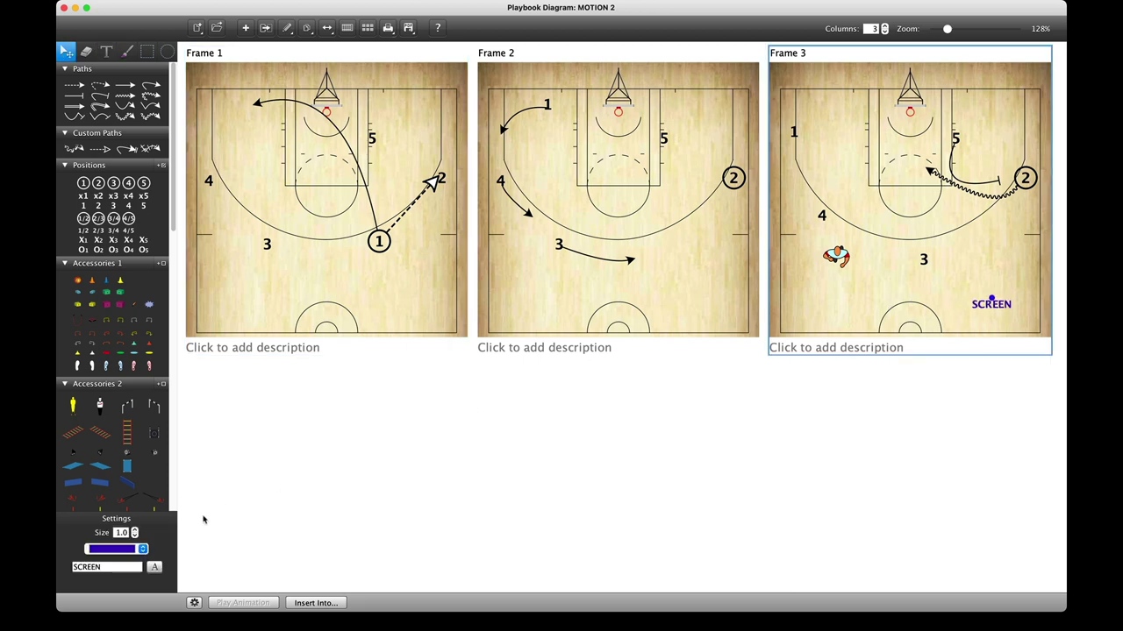
{"action": "left_click", "coordinate": [134, 529]}
{"action": "left_click", "coordinate": [141, 549]}
{"action": "left_click", "coordinate": [151, 544]}
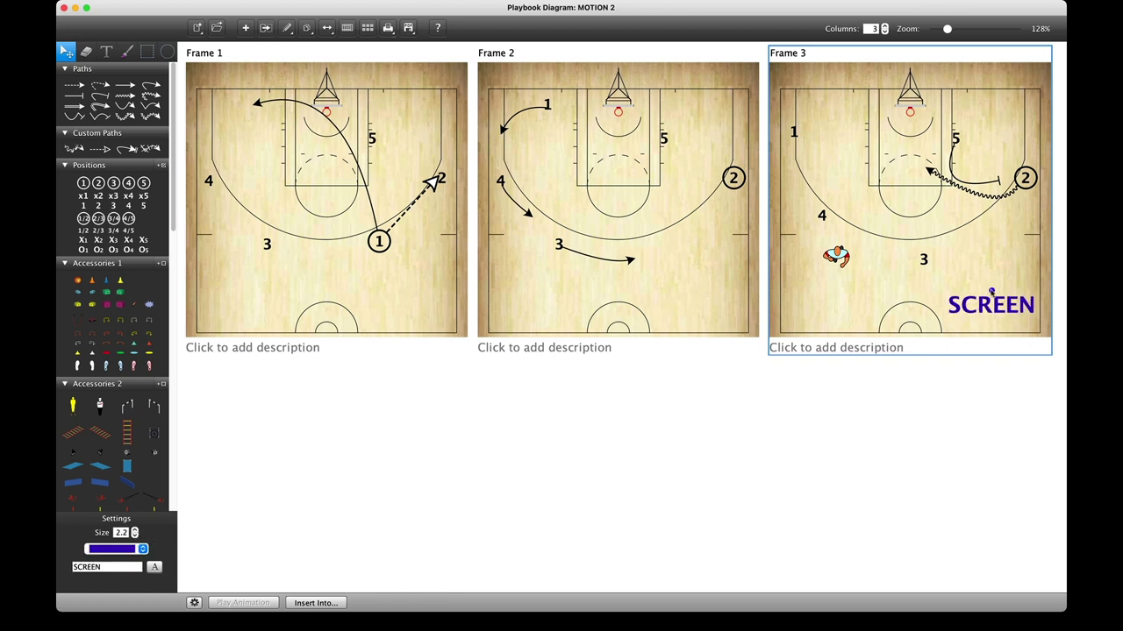
{"action": "mouse_move", "coordinate": [992, 292]}
{"action": "left_mouse_down"}
{"action": "mouse_move", "coordinate": [978, 304]}
{"action": "mouse_move", "coordinate": [992, 291]}
{"action": "left_mouse_up"}
Start Frame 1's PASS & CUT description, then look over the Print and PDF menus
{"action": "left_click", "coordinate": [241, 349]}
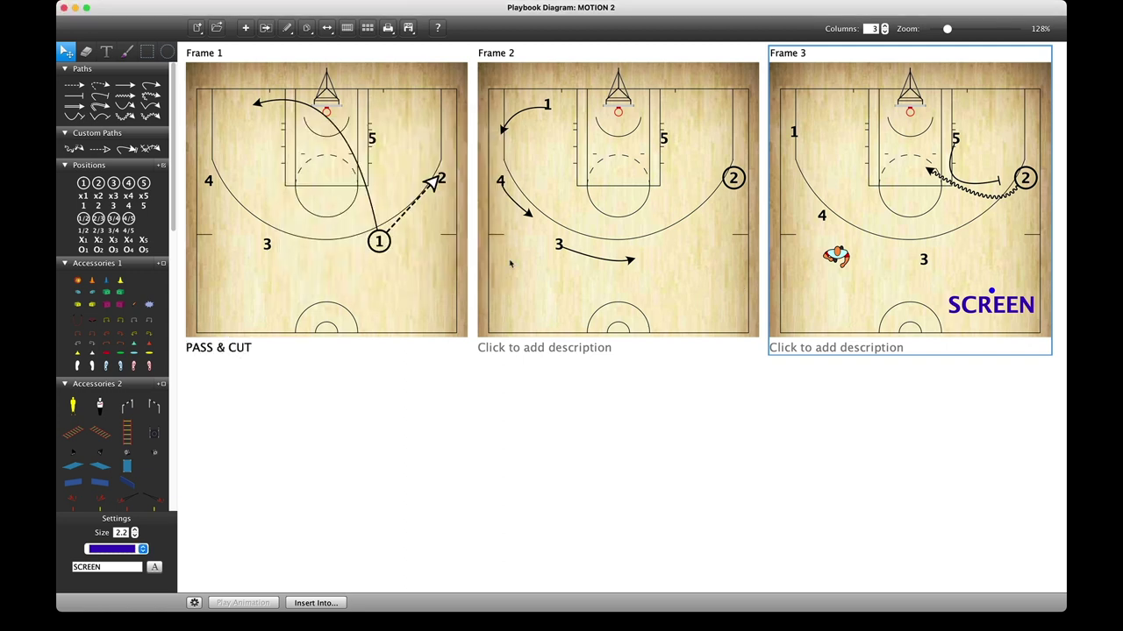
{"action": "left_click", "coordinate": [389, 28]}
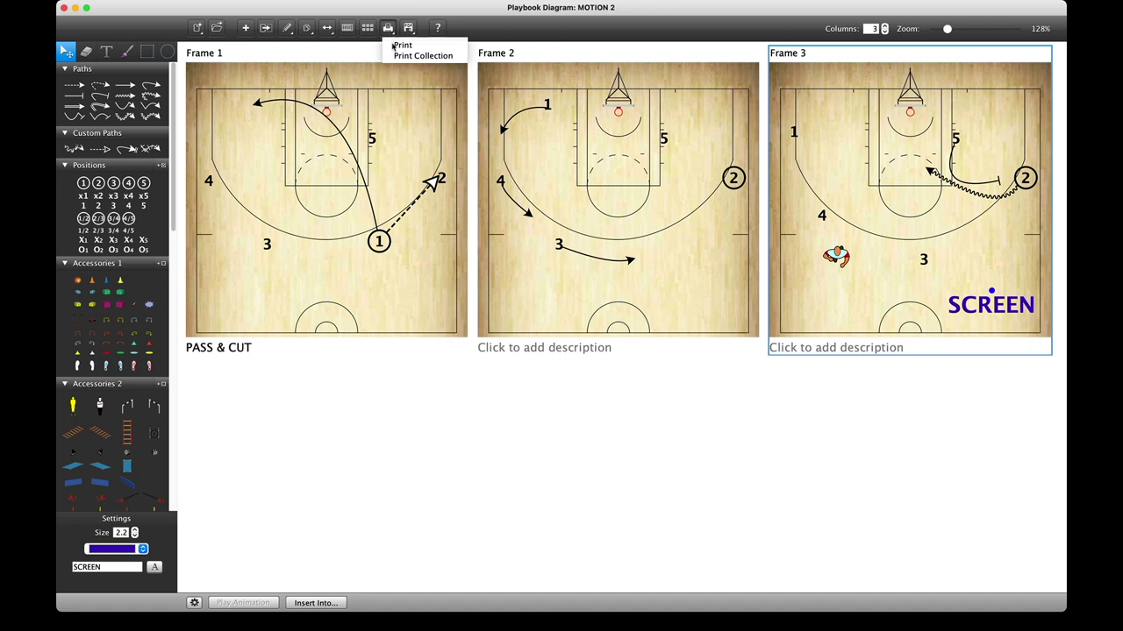
{"action": "left_click", "coordinate": [409, 29]}
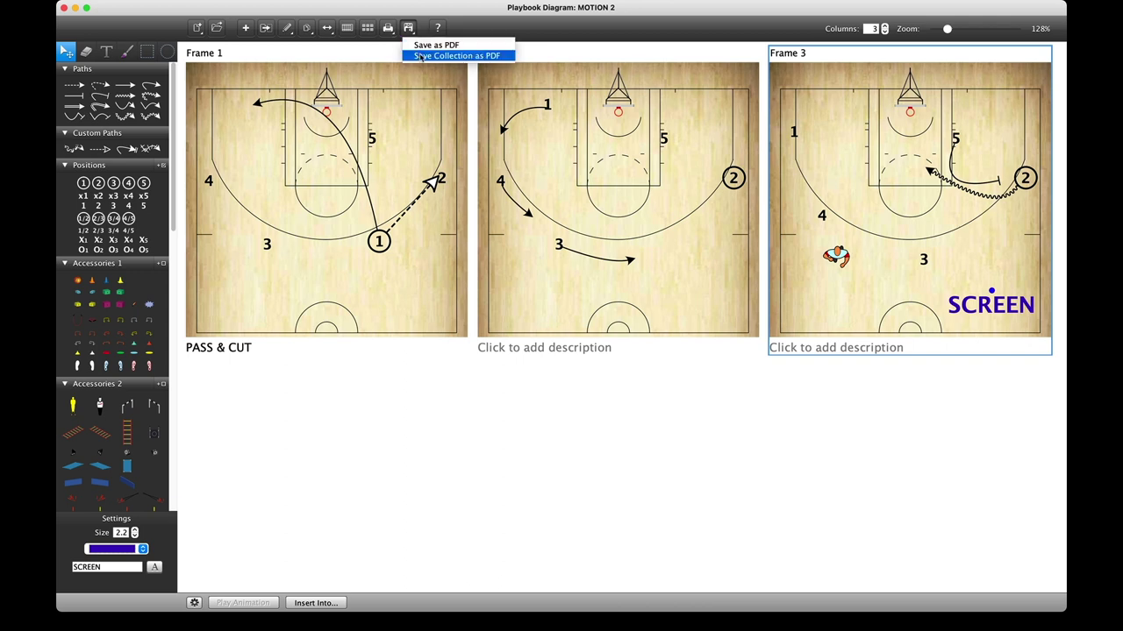
Begin a collection PDF export including MOTION 2, then cancel it
{"action": "left_click", "coordinate": [421, 56]}
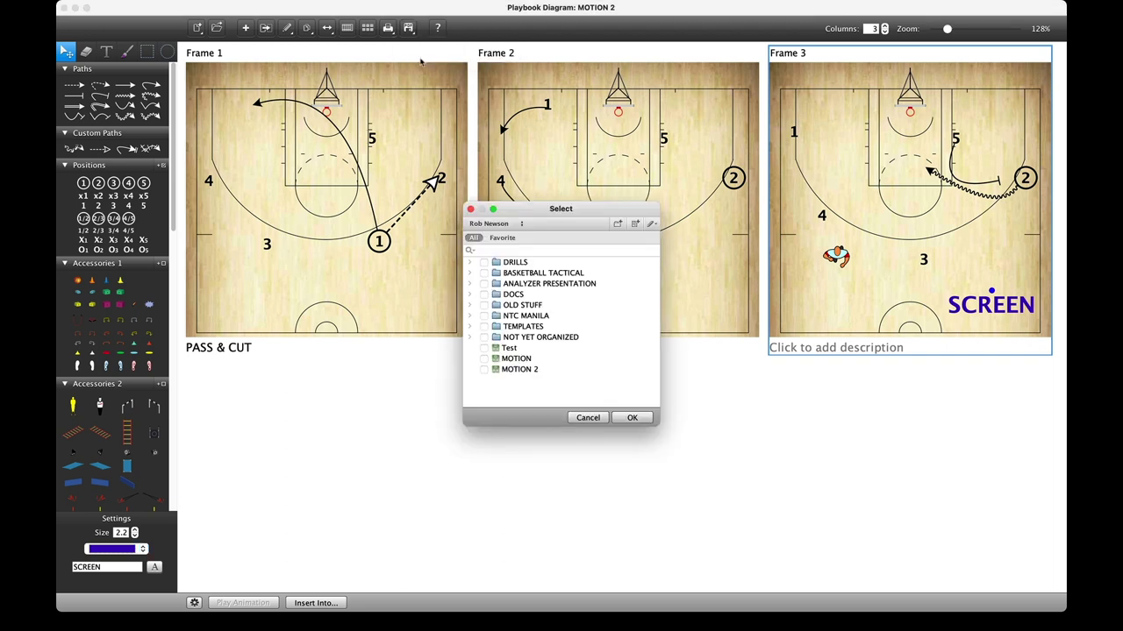
{"action": "left_click", "coordinate": [484, 369]}
{"action": "left_click", "coordinate": [596, 419]}
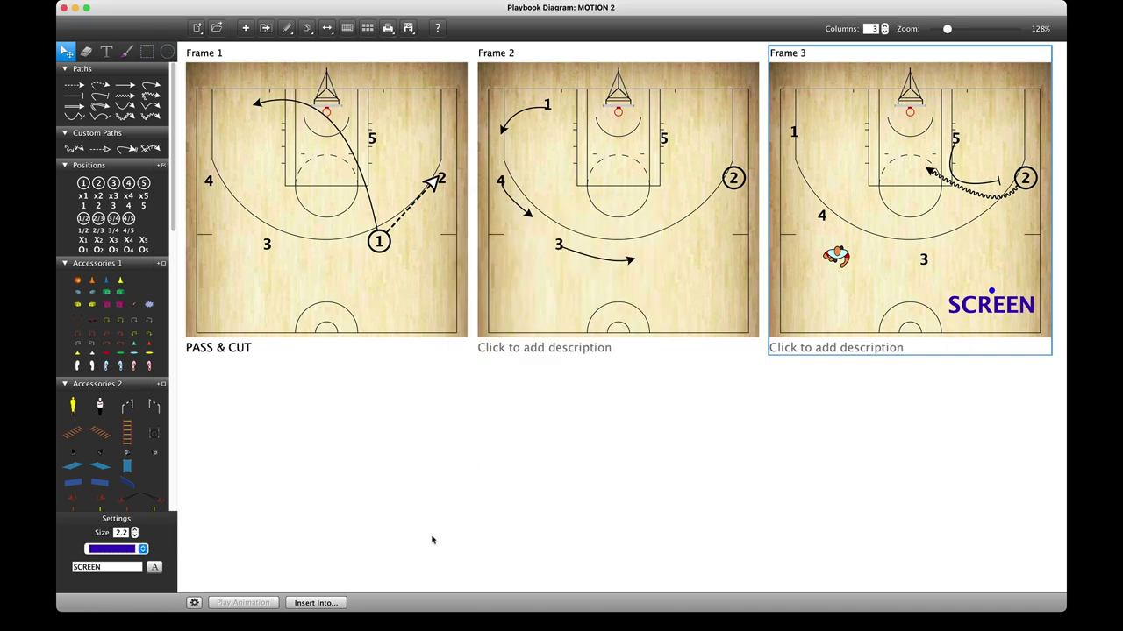
{"action": "left_click", "coordinate": [335, 605]}
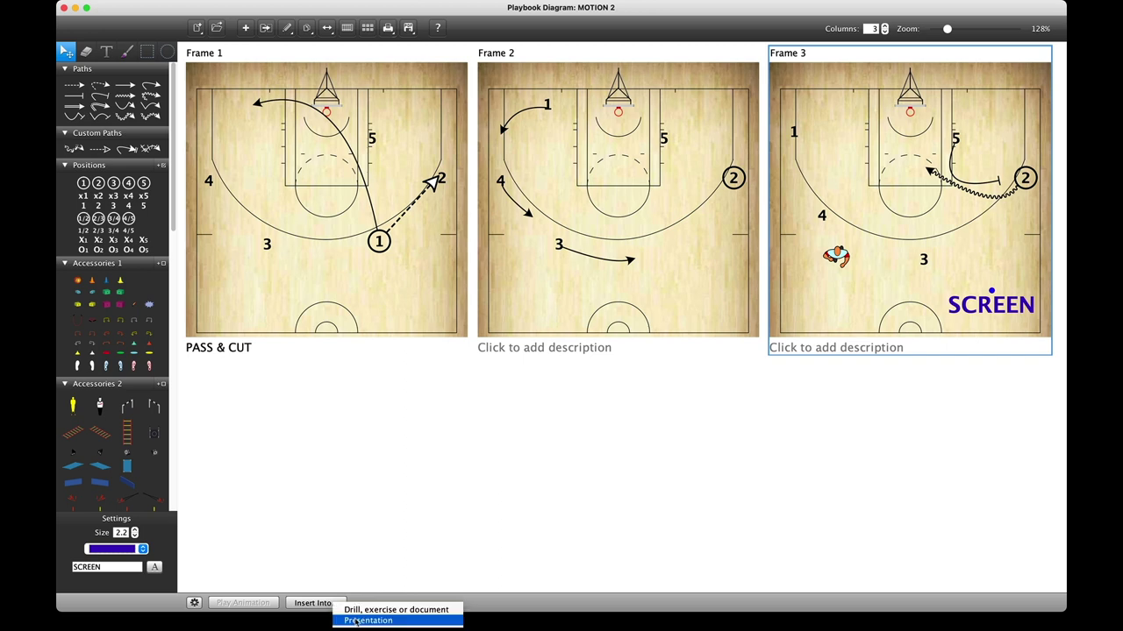
{"action": "left_click", "coordinate": [488, 480]}
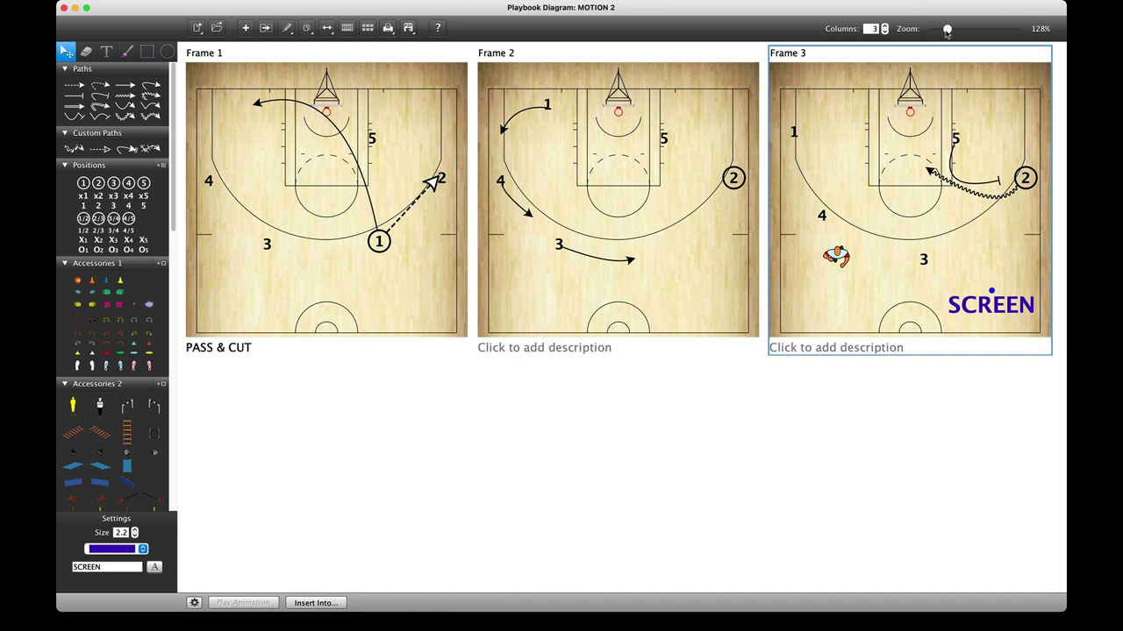
{"action": "left_click_drag", "start_coordinate": [947, 30], "coordinate": [945, 31]}
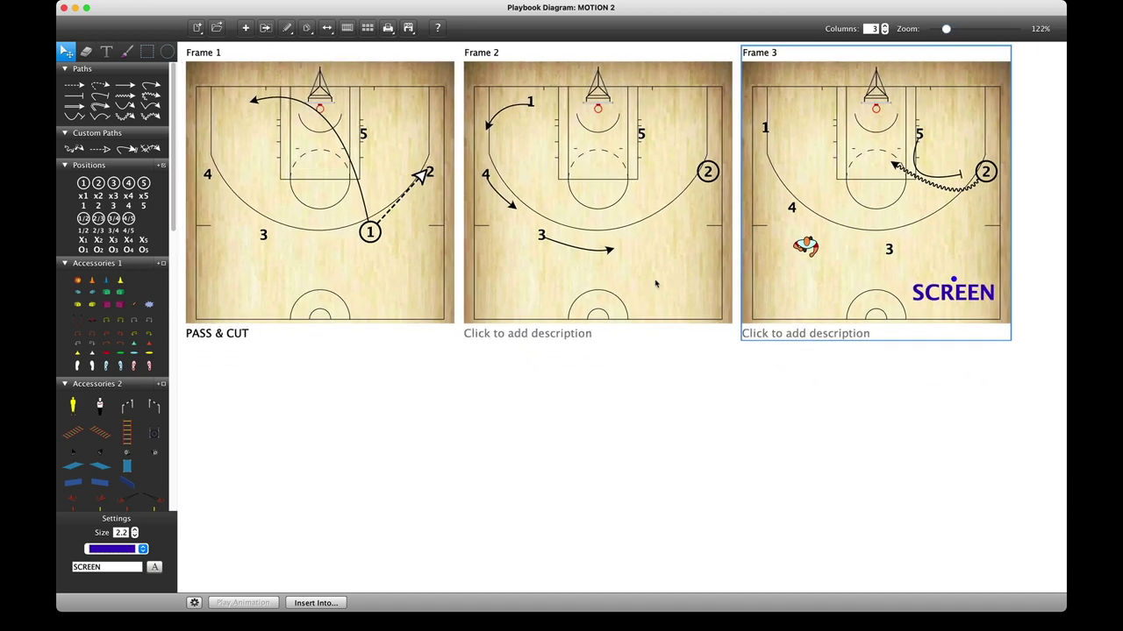